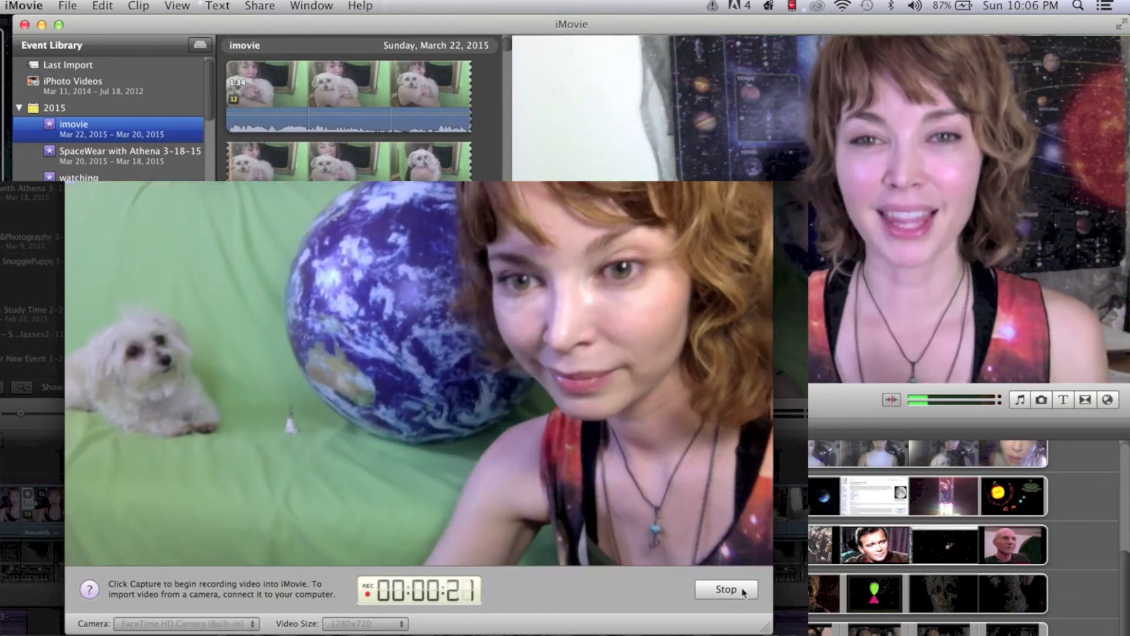
Step: Finish the camera capture and select the recorded footage in the Puppy Trek event
left_click(743, 591)
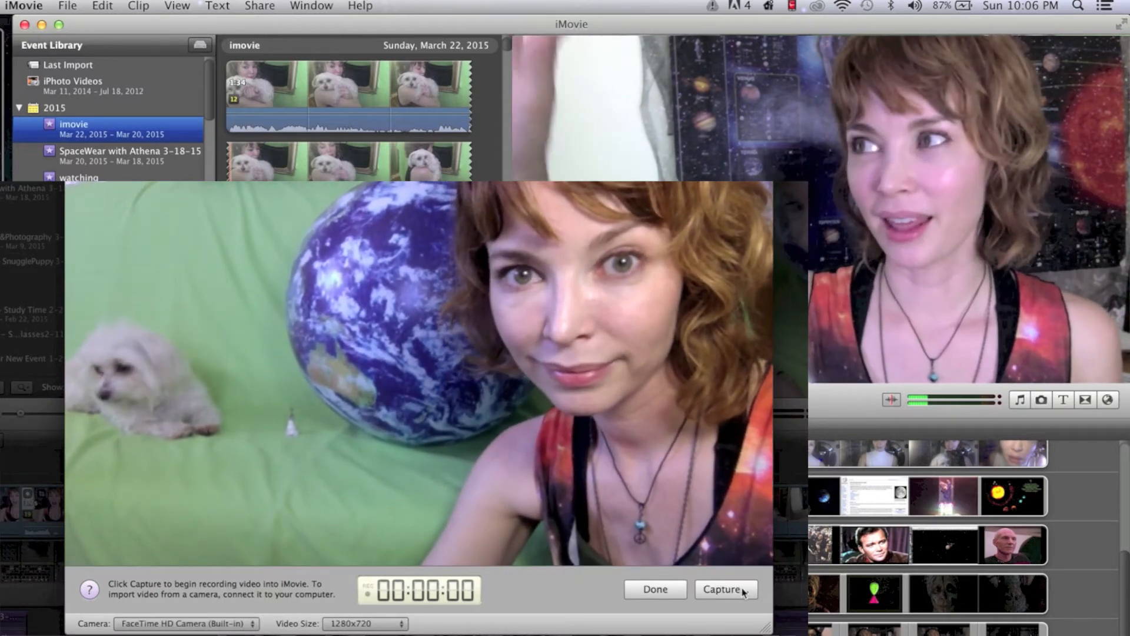
left_click(655, 588)
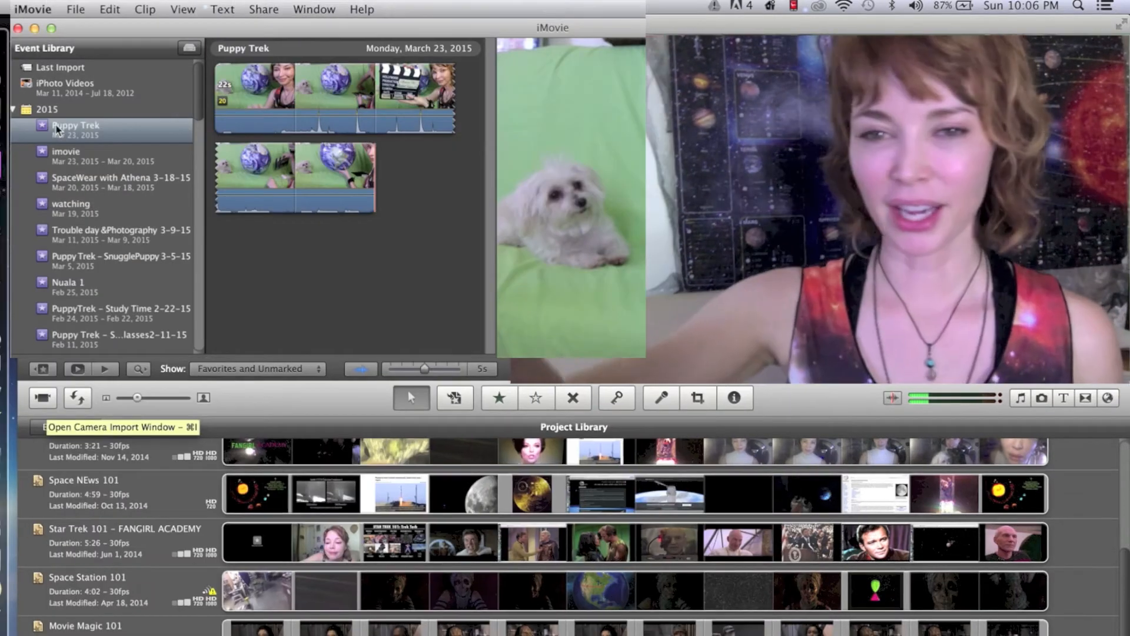
left_click(59, 129)
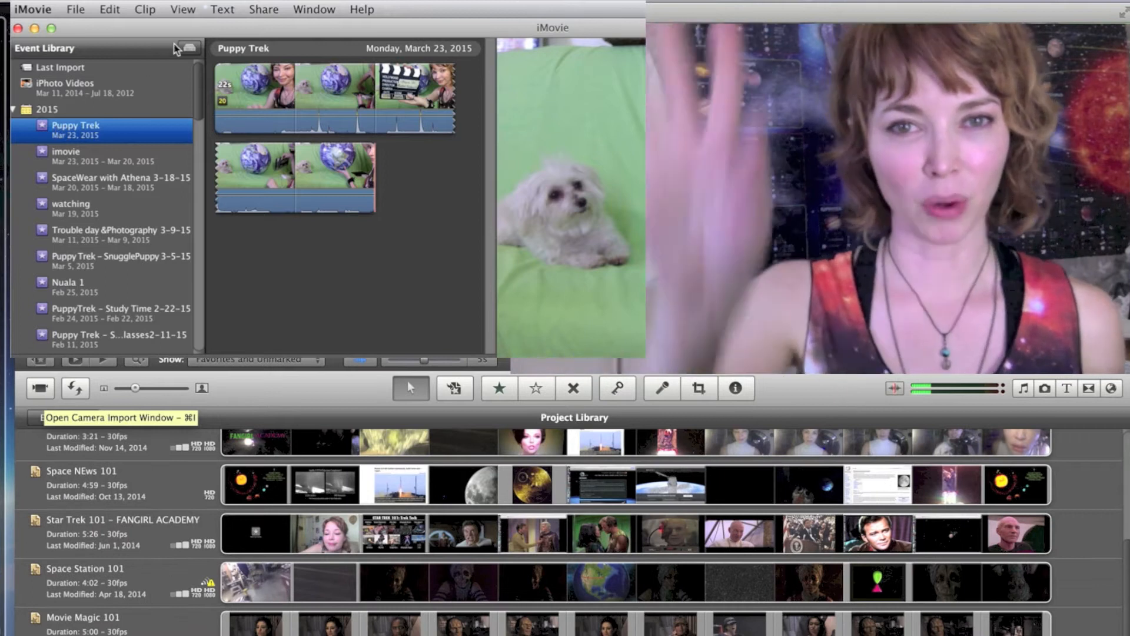
left_click(213, 93)
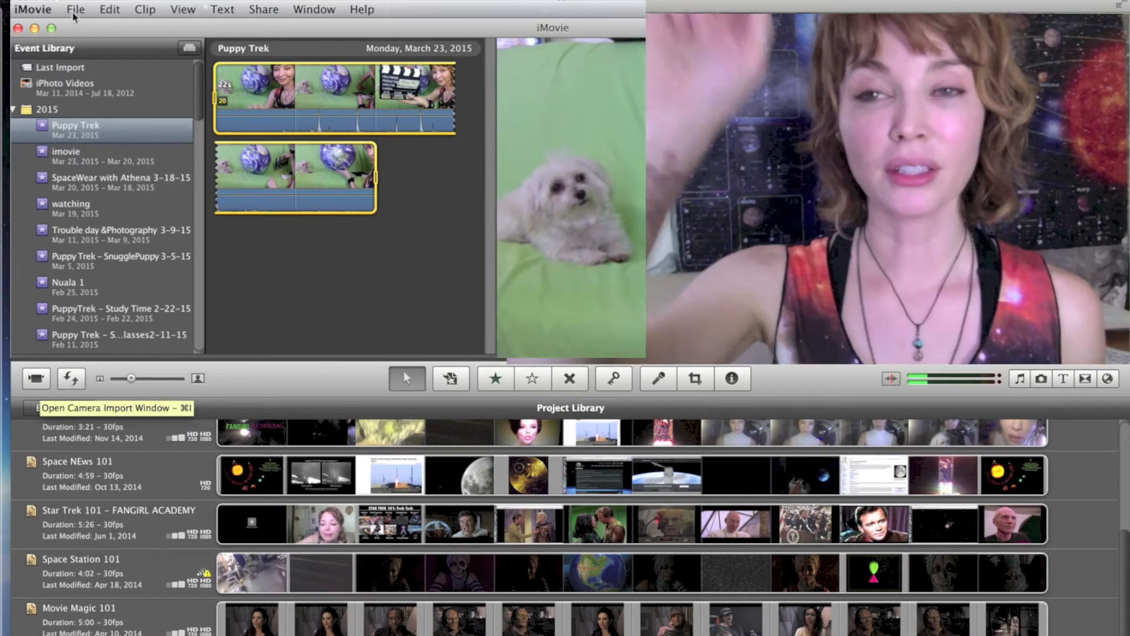
Step: Create a new project named "puppy trek 2"
left_click(75, 10)
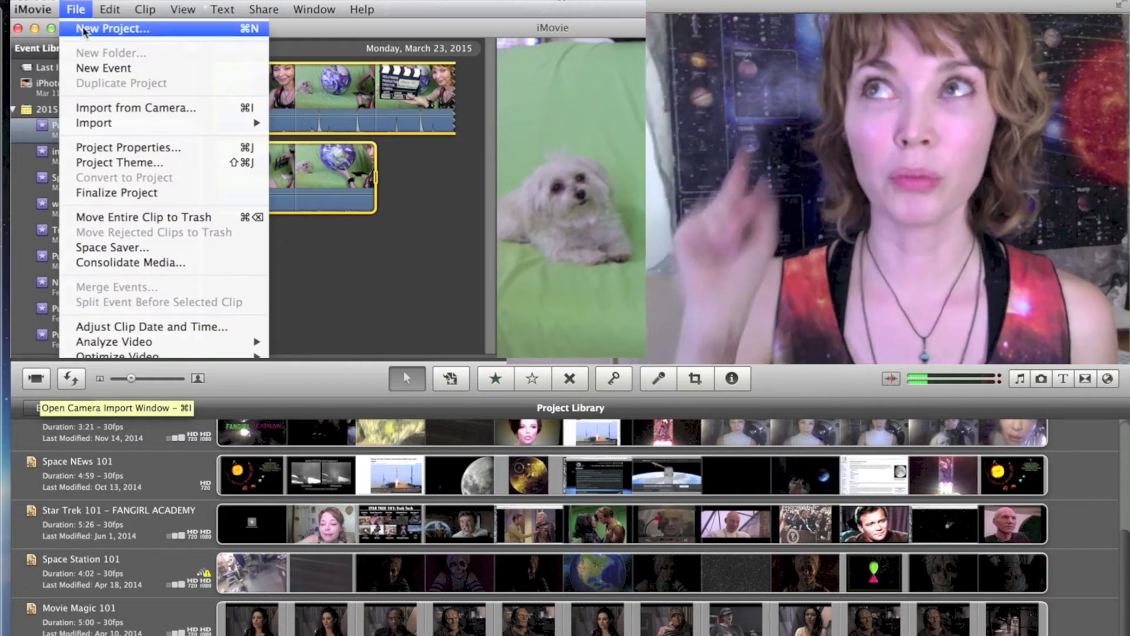
left_click(112, 28)
type("pu")
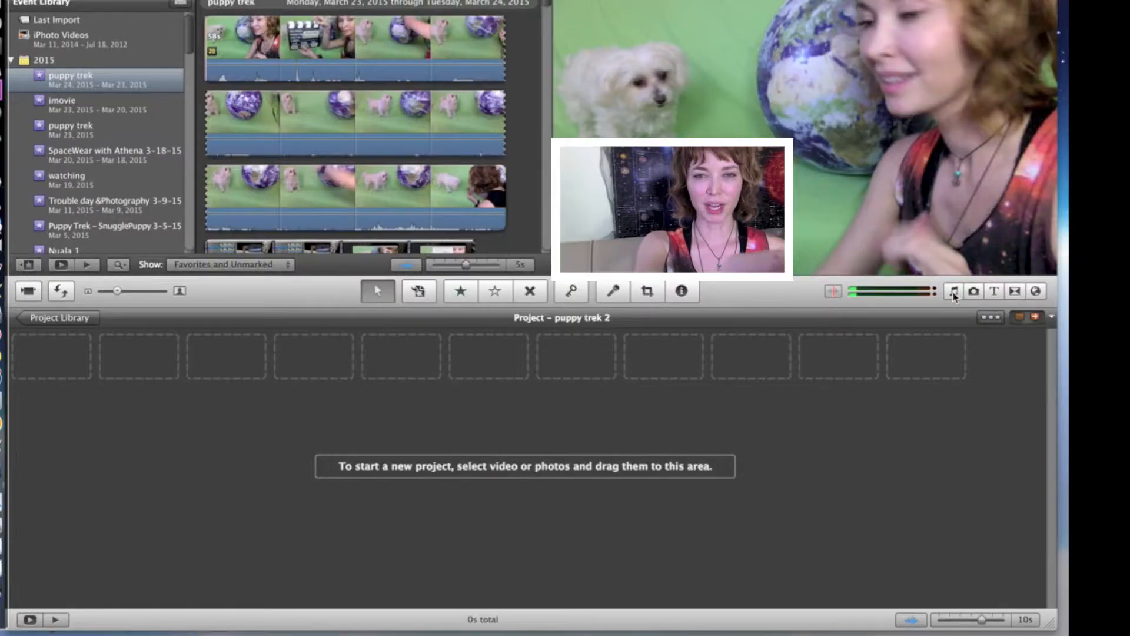
Step: Look through the available music and sound effects, photos, titles, transitions, and maps and backgrounds
left_click(954, 291)
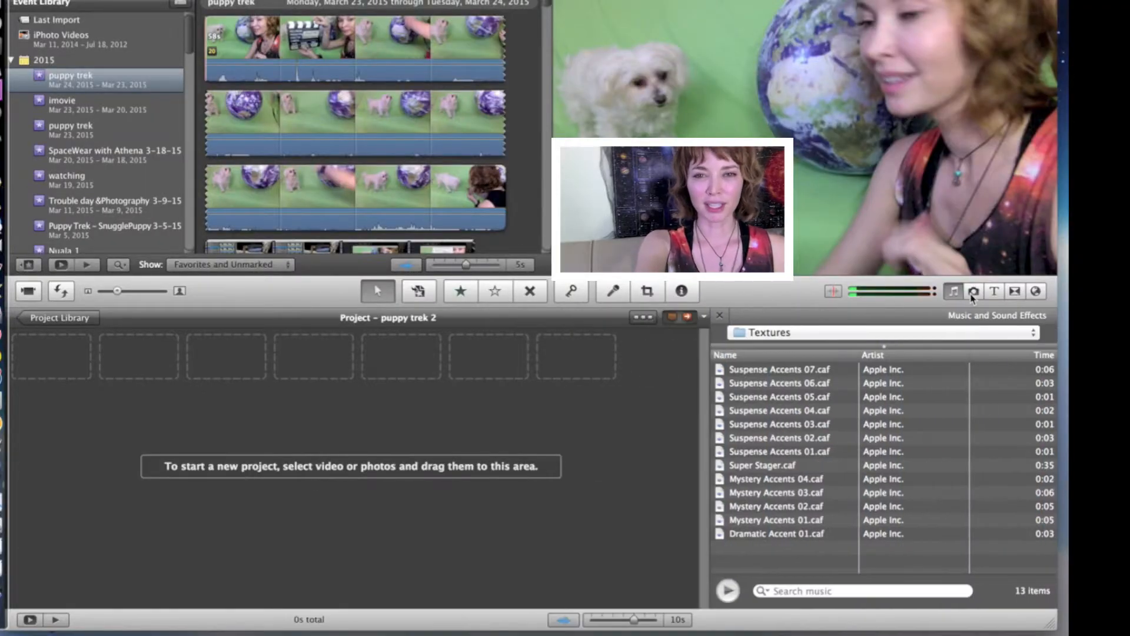
left_click(974, 292)
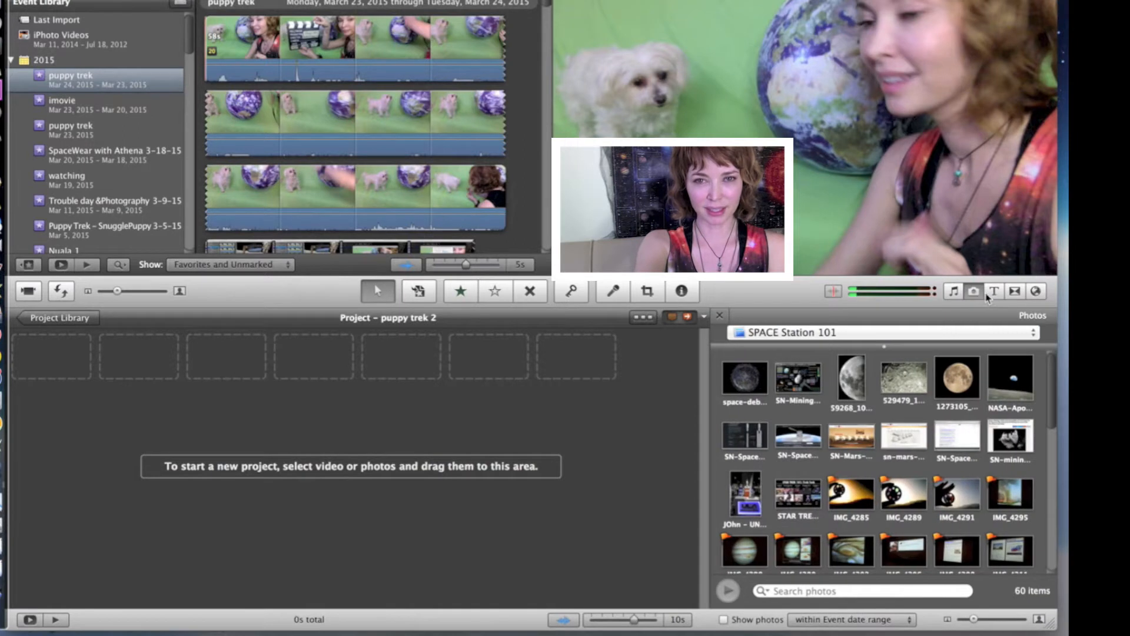
left_click(994, 293)
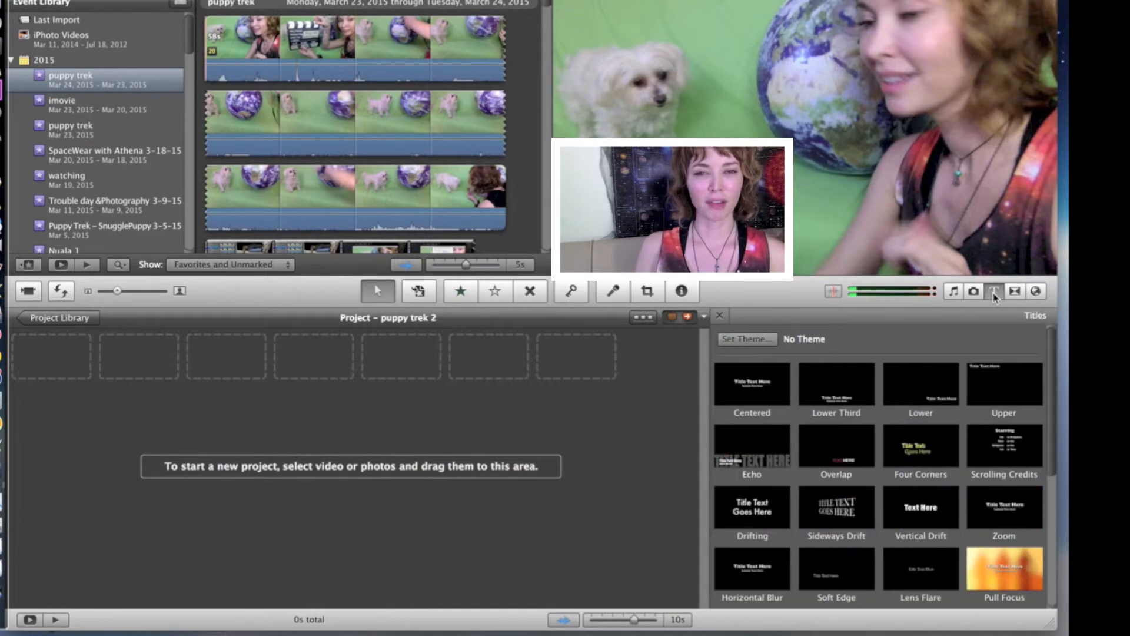
left_click(1013, 292)
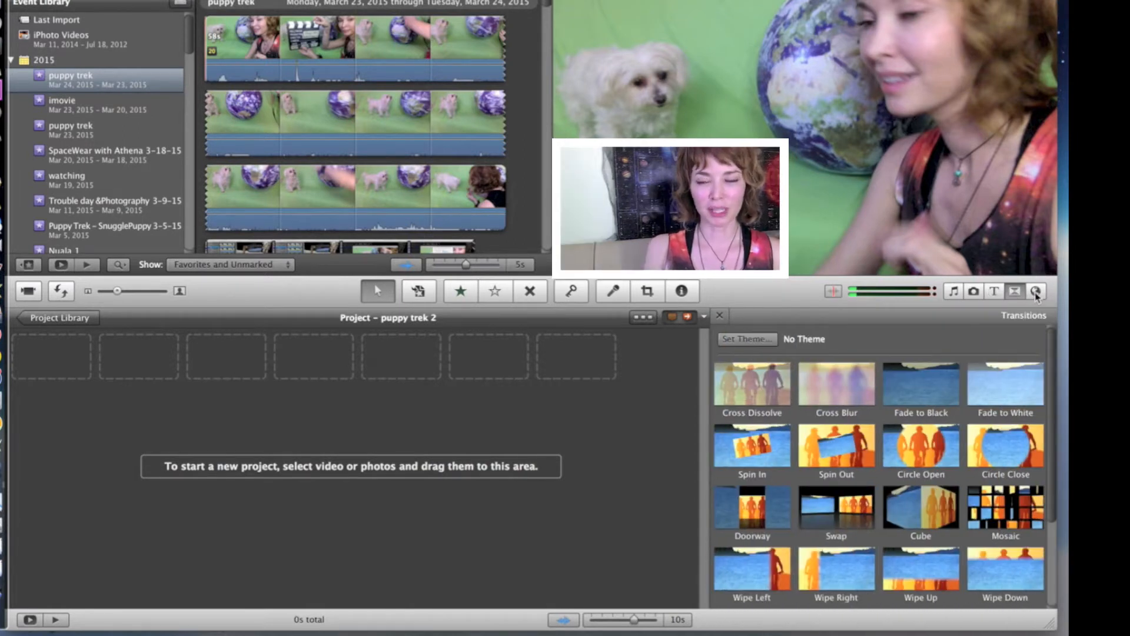
left_click(1036, 292)
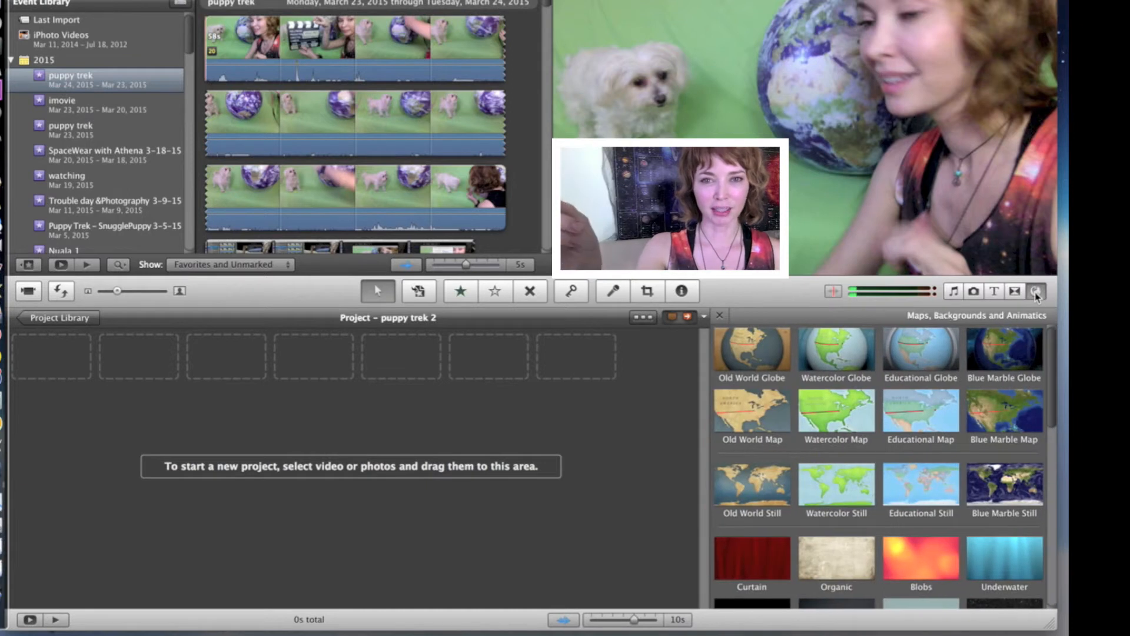
Step: Add the full moon photo from the SPACE Station 101 album to the empty project as its first clip
left_click(975, 293)
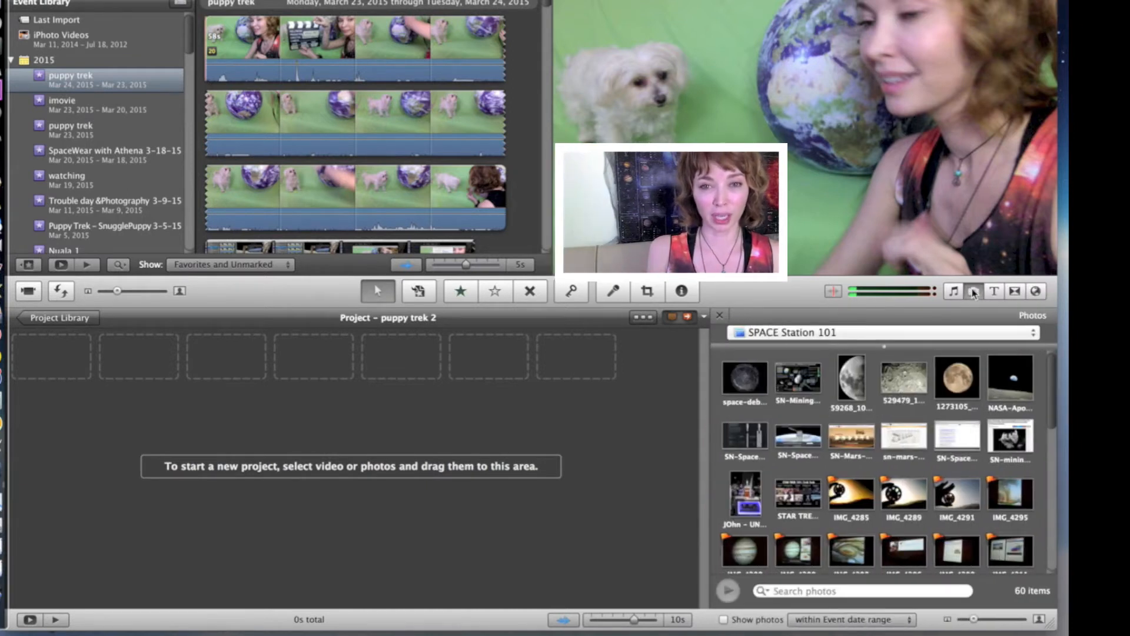
left_click(963, 377)
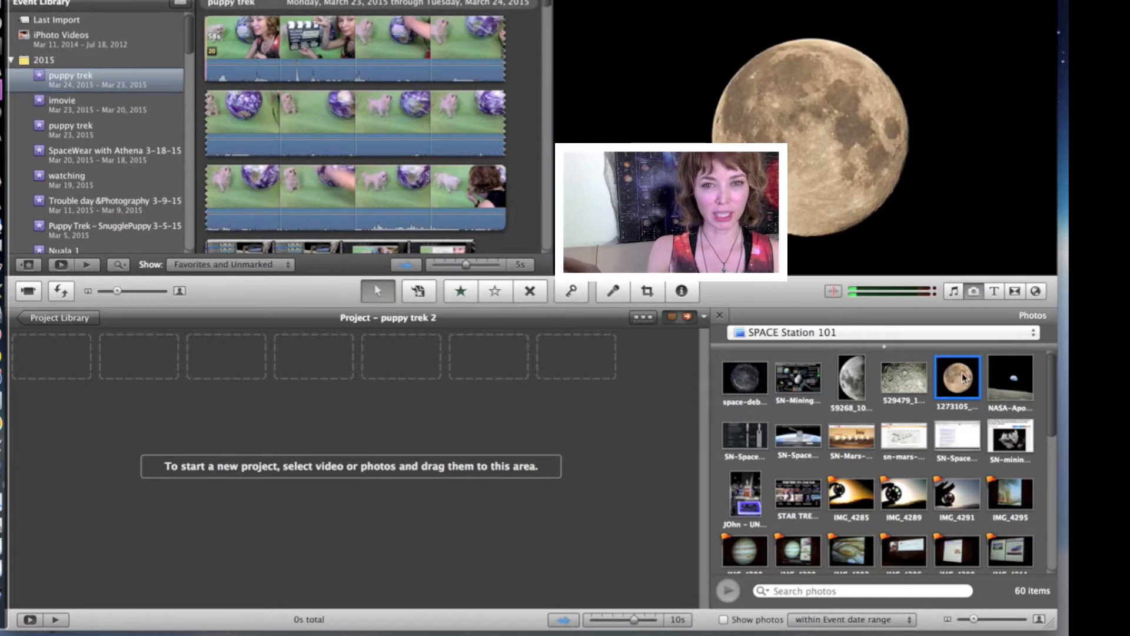
left_click_drag(962, 376, 41, 372)
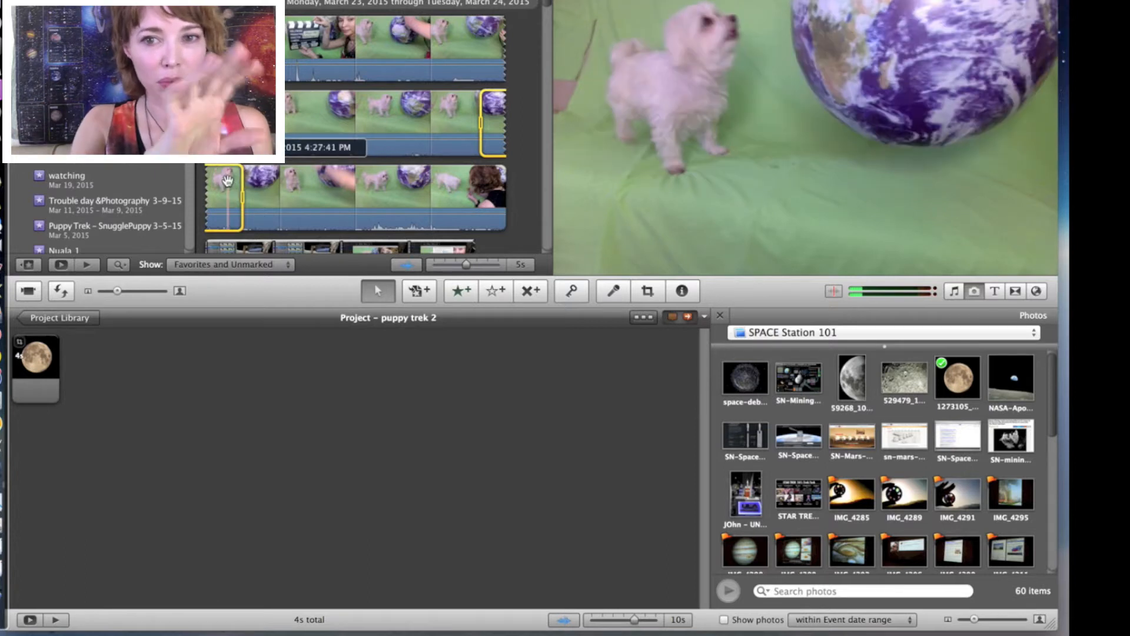
Step: Place the selected puppy footage over the moon photo as a Green Screen clip
left_click_drag(227, 180, 17, 381)
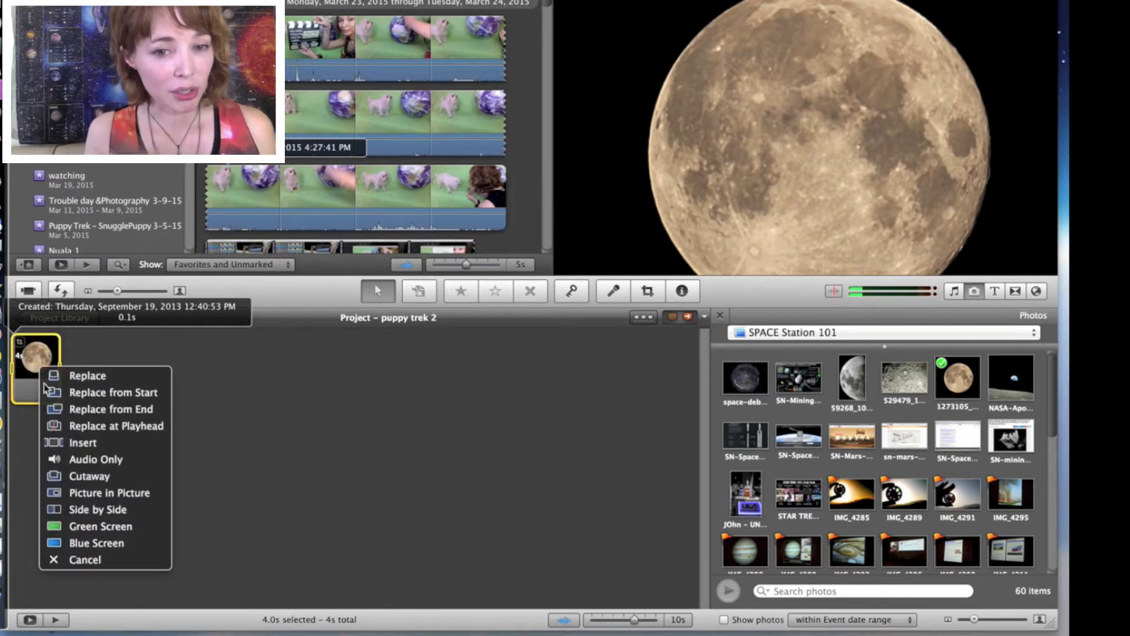
left_click(122, 529)
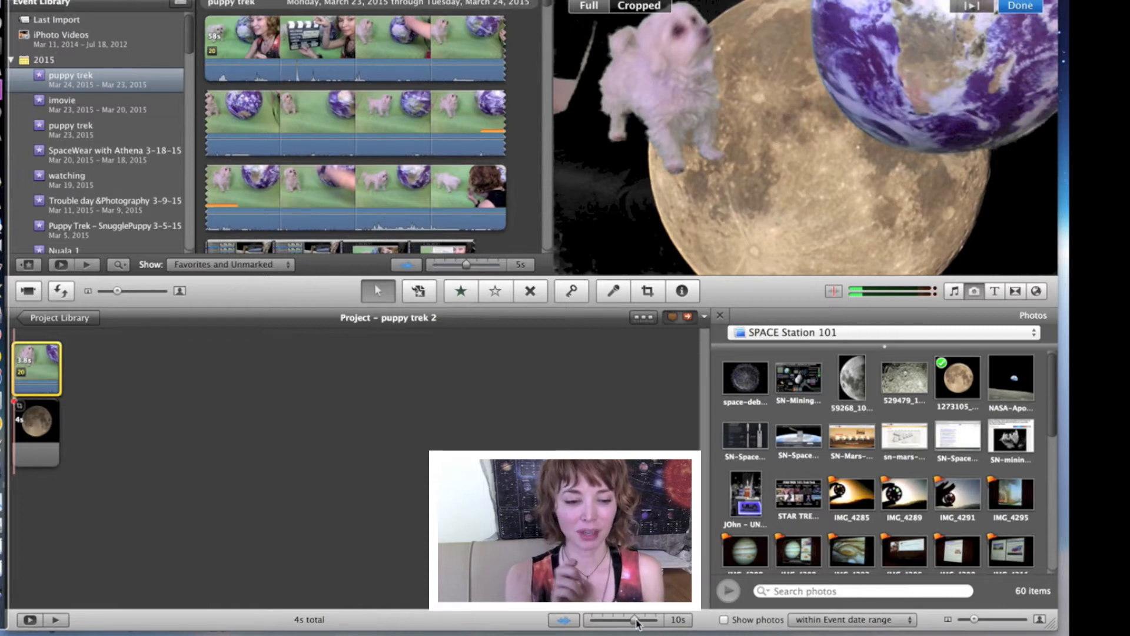
Step: Align the green-screen puppy clip with the moon photo's start and extend its end to match the photo's end
left_click_drag(624, 620, 589, 624)
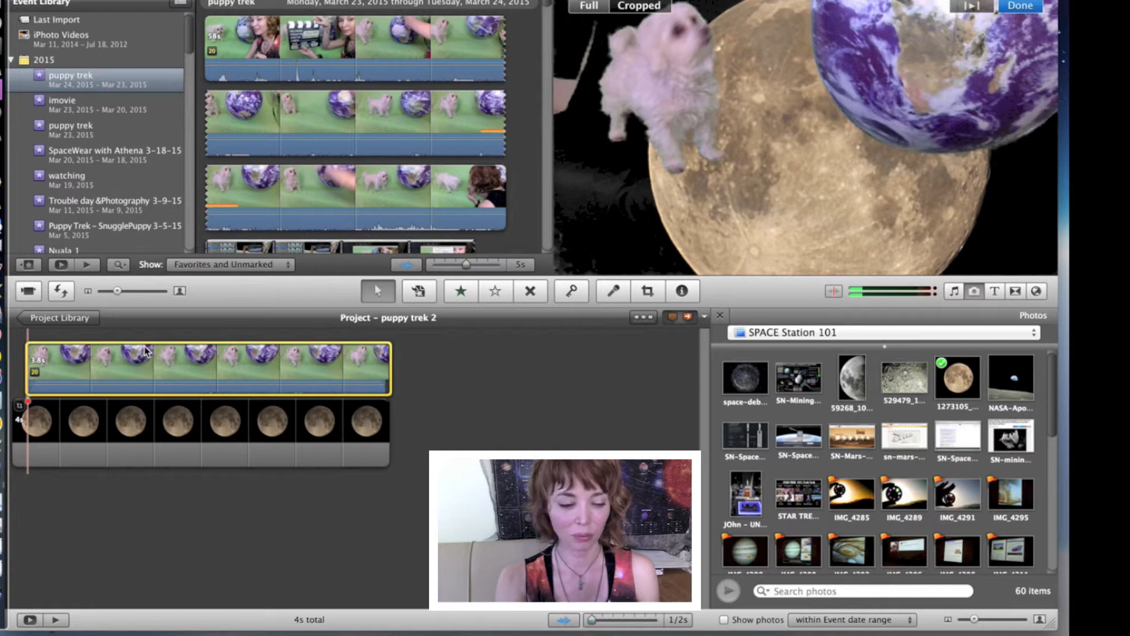
left_click_drag(120, 355, 117, 355)
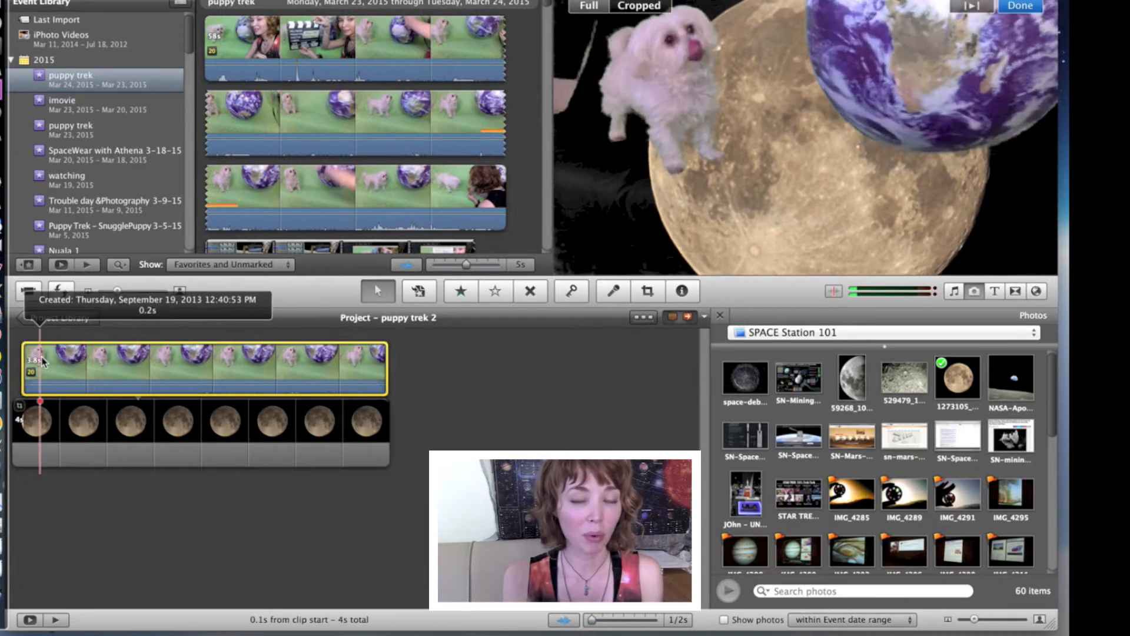
left_click_drag(58, 356, 47, 354)
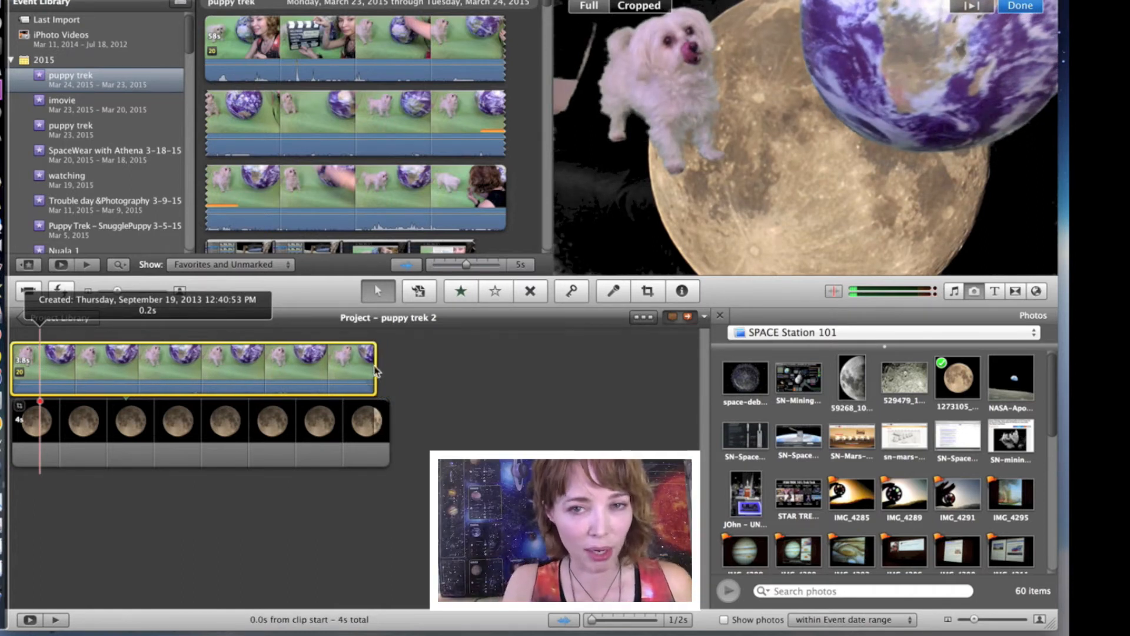
left_click_drag(376, 372, 388, 374)
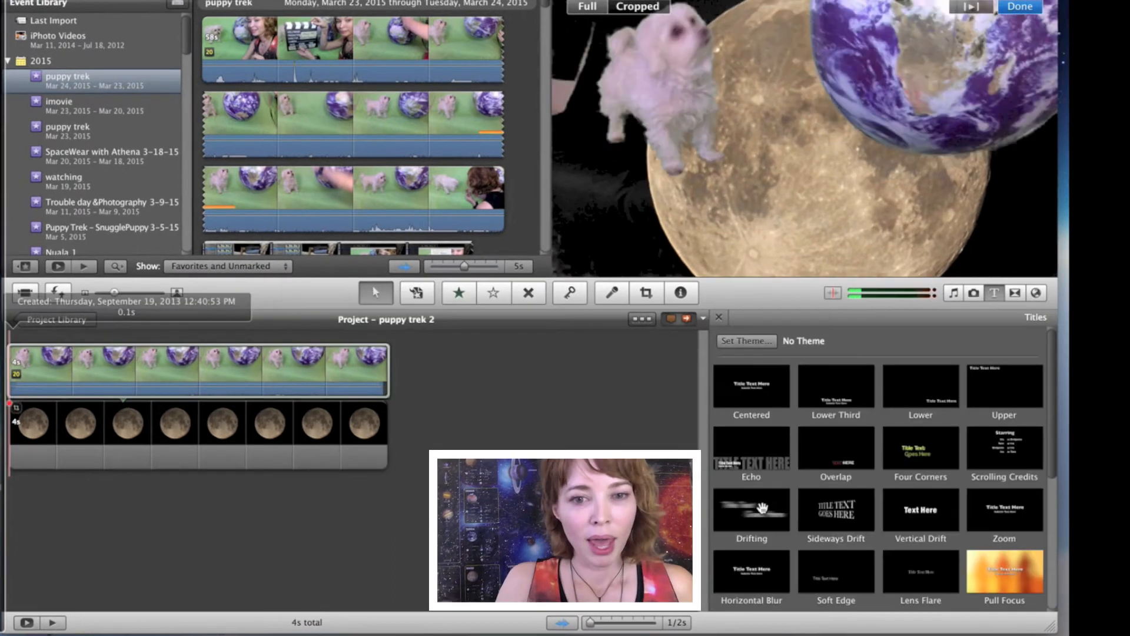
Step: Add a Drifting title on a Stars background before the moon clip, with the text "Puppy" and "Trek" on two lines
left_click_drag(762, 505, 8, 399)
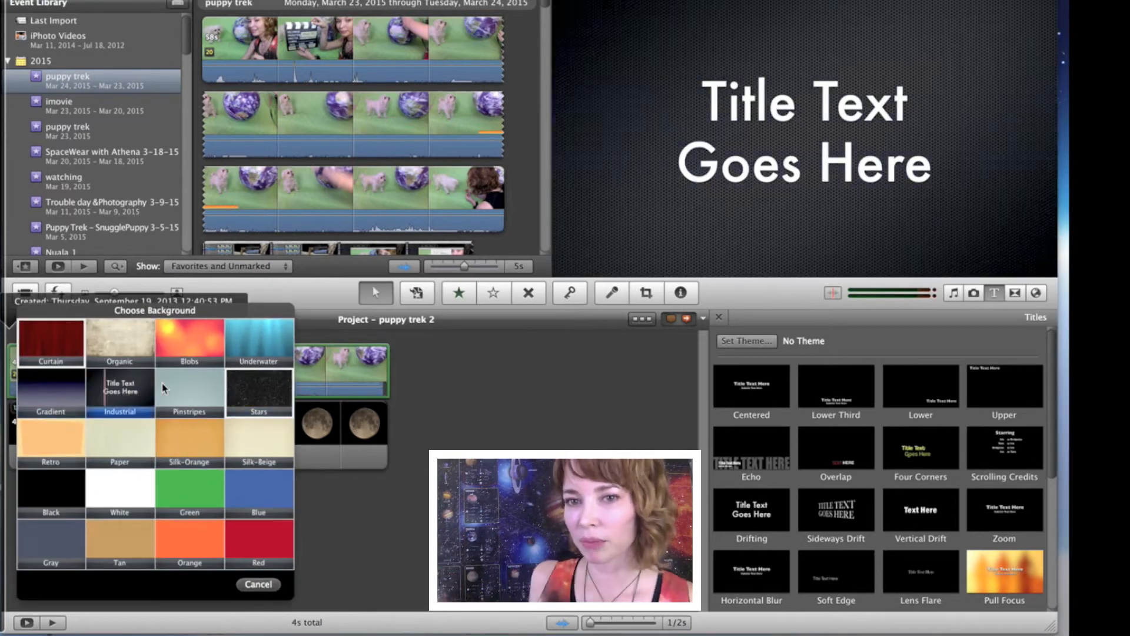
left_click(257, 394)
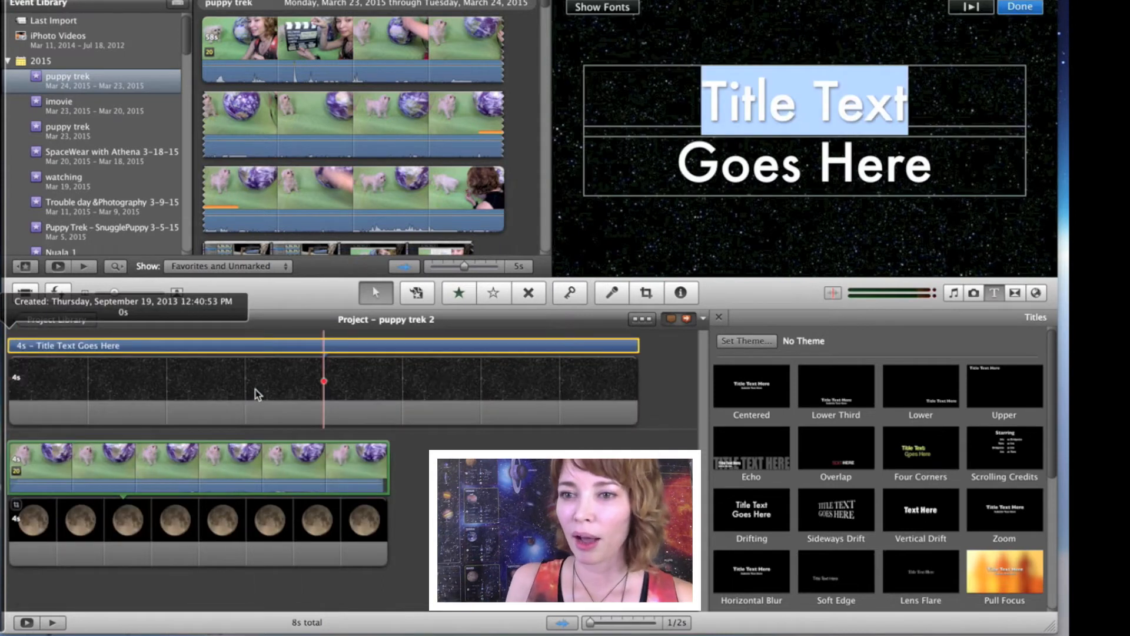
type("Puppy")
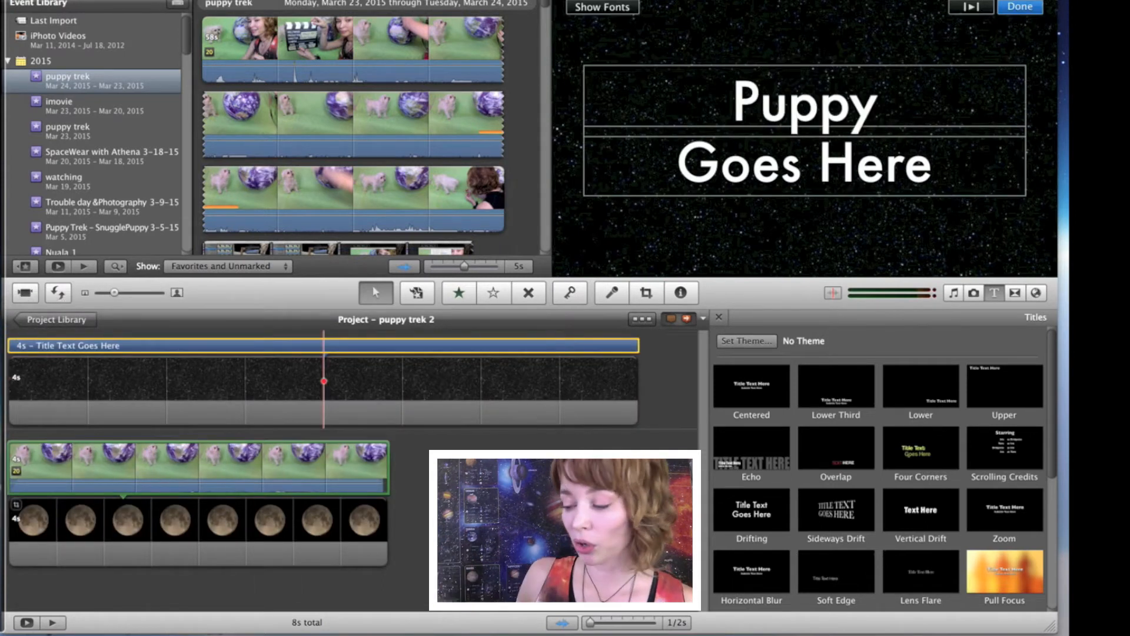
left_click(805, 164)
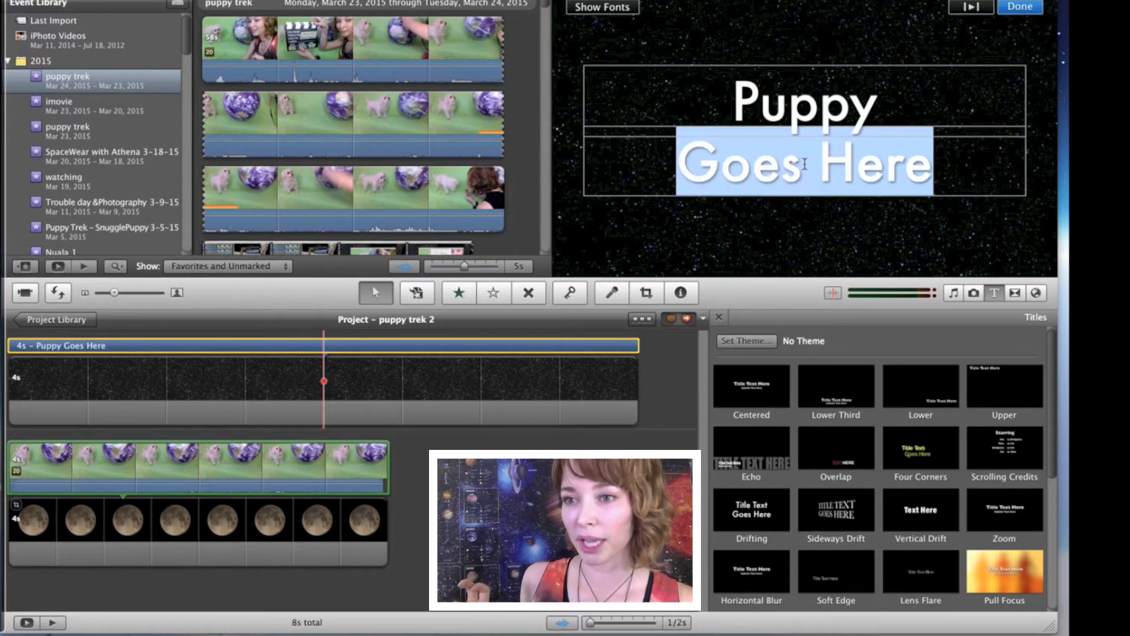
type("Trek")
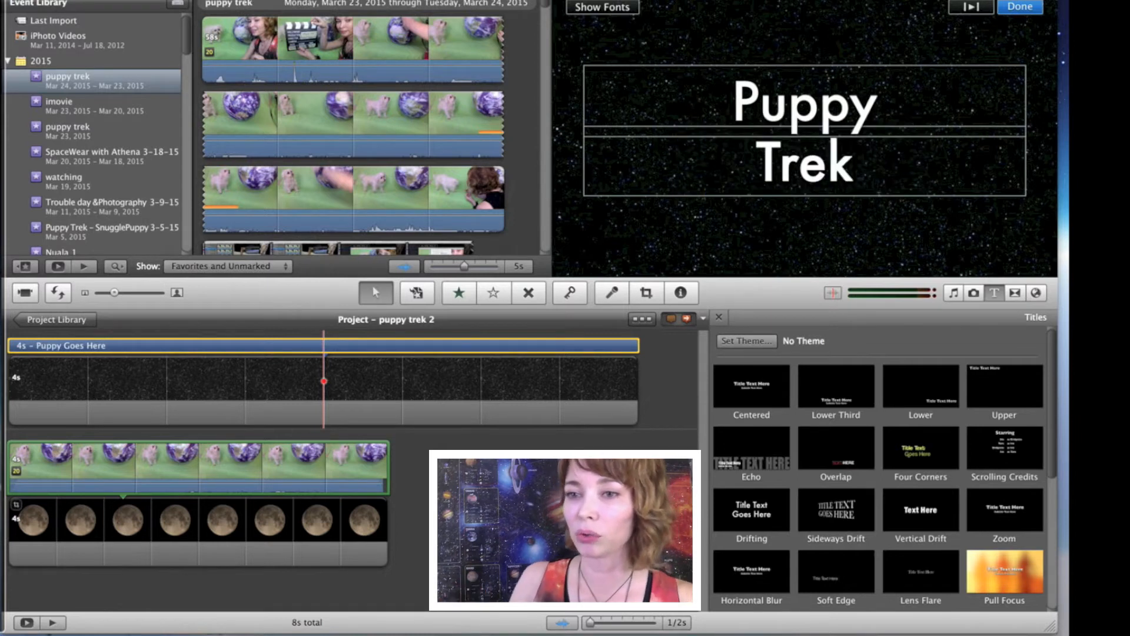
left_click(1027, 8)
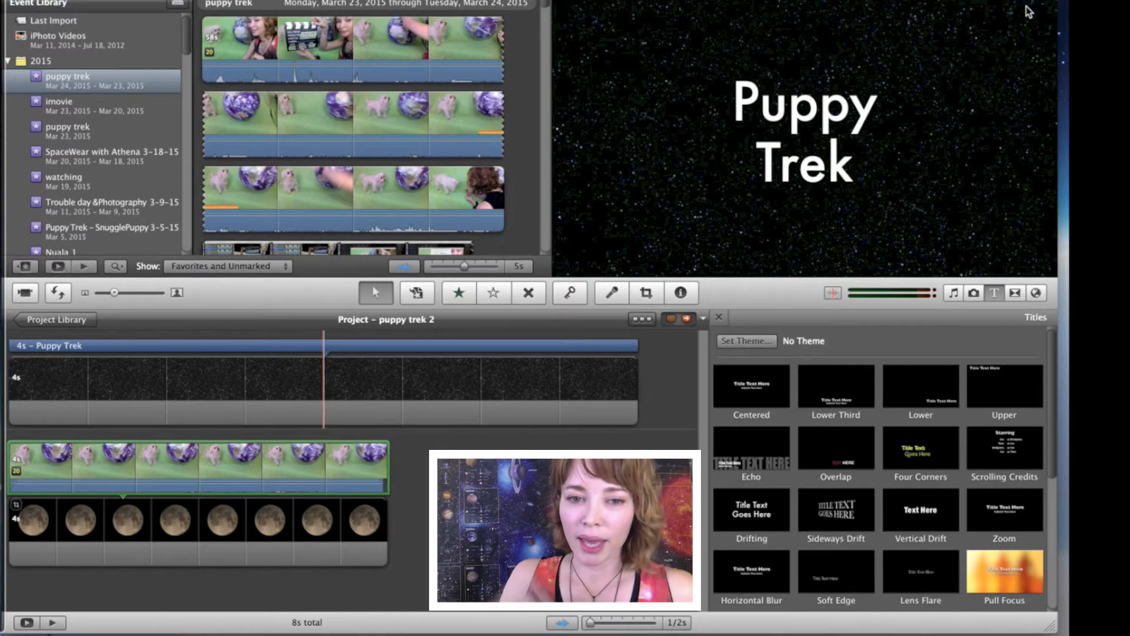
Step: Set the duration of the Stars title clip to 2 seconds
mouse_move(120, 395)
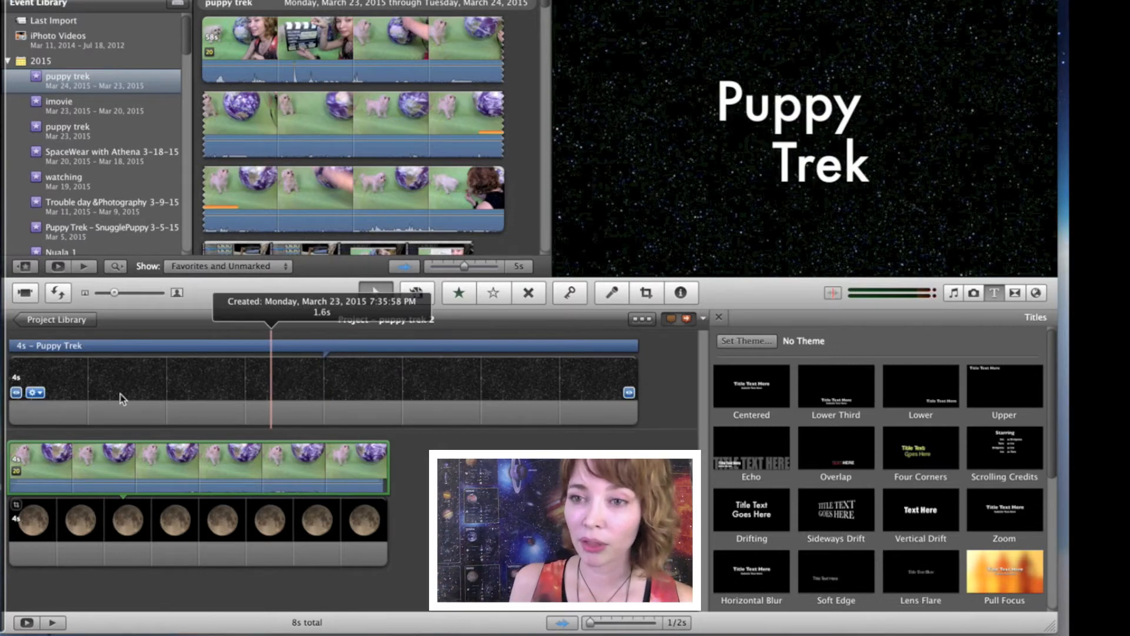
left_click(35, 393)
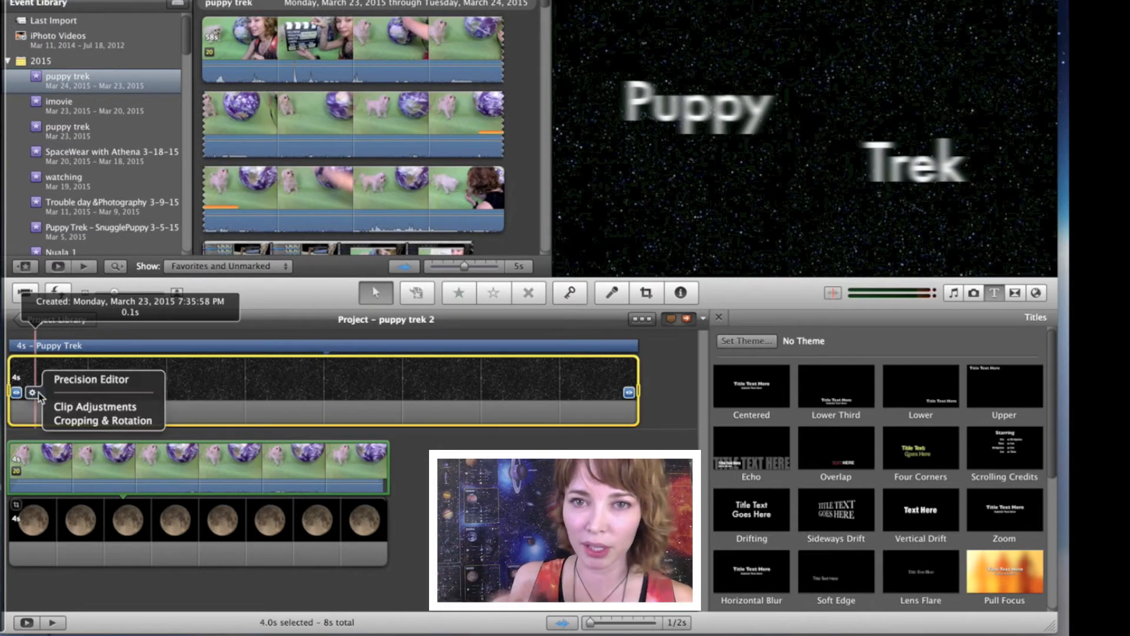
left_click(67, 408)
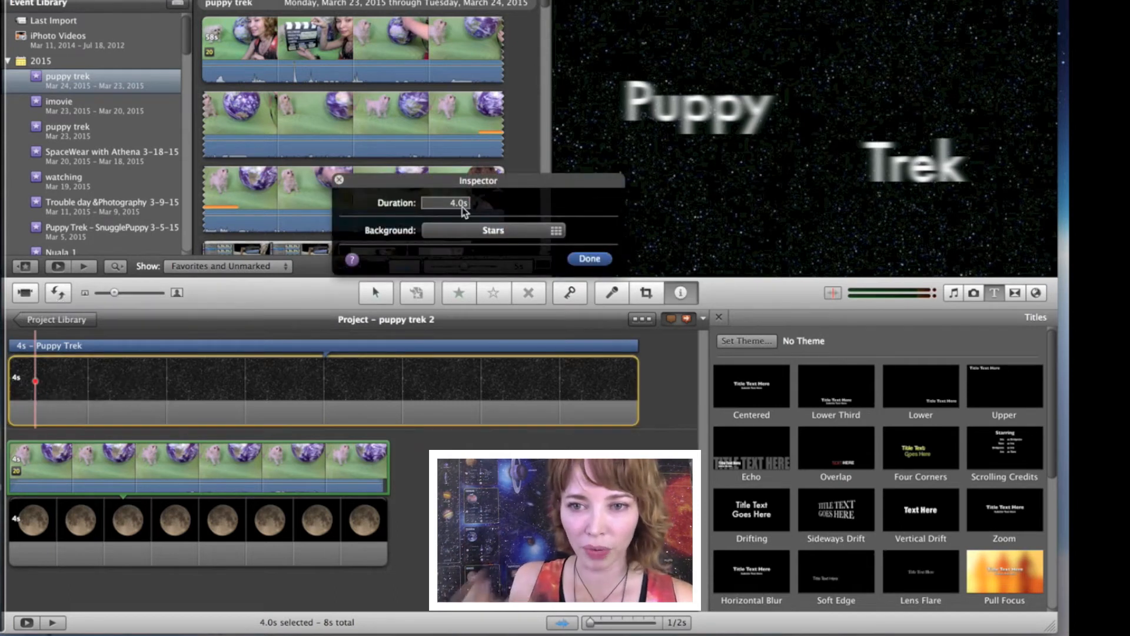
left_click(463, 203)
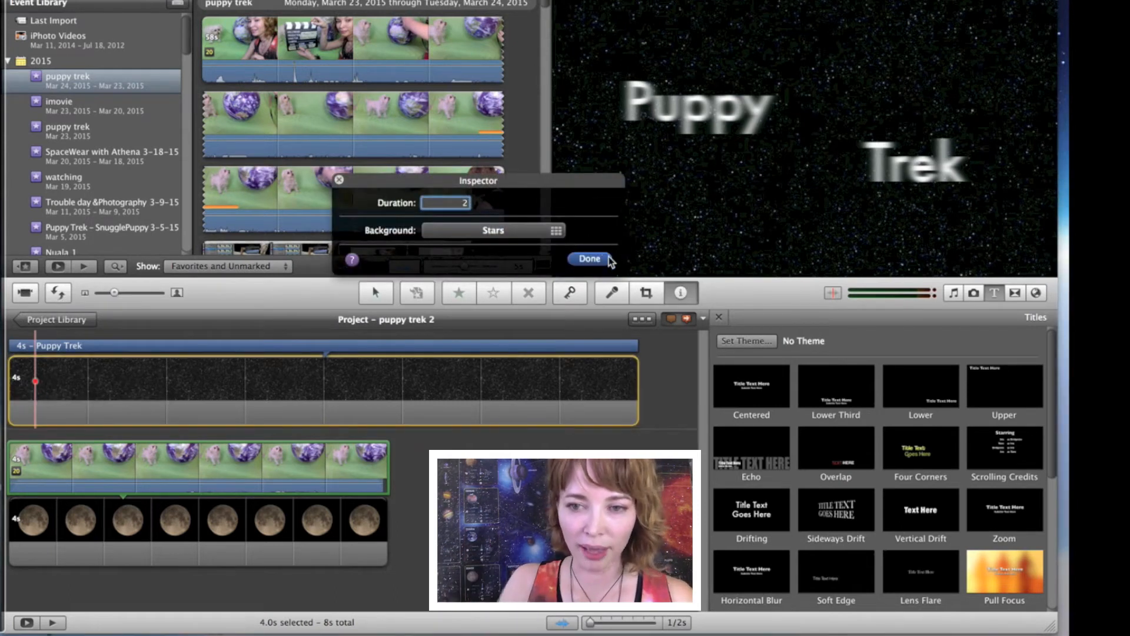
left_click(589, 259)
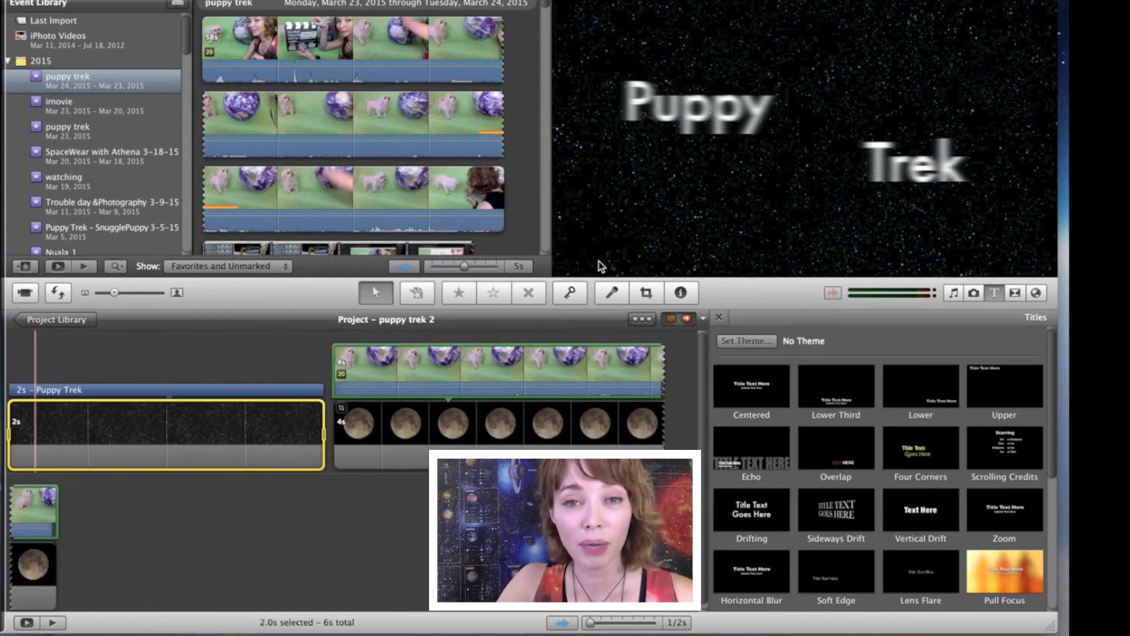
Step: Add a Circle Open transition at the start of the project, before the title clip
left_click(1015, 293)
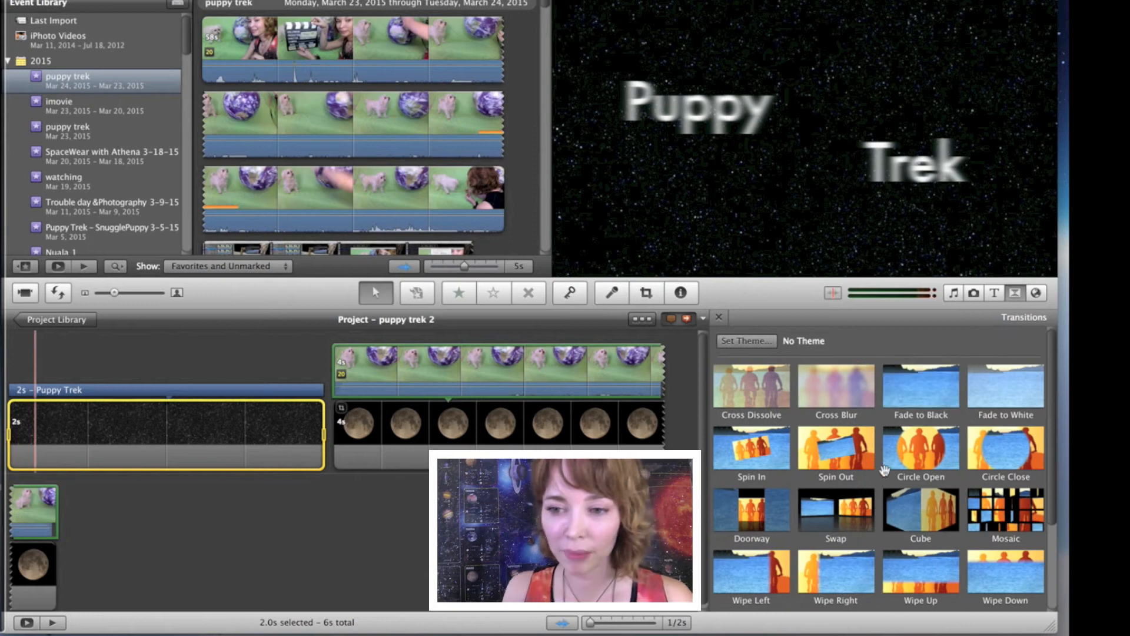
left_click(937, 451)
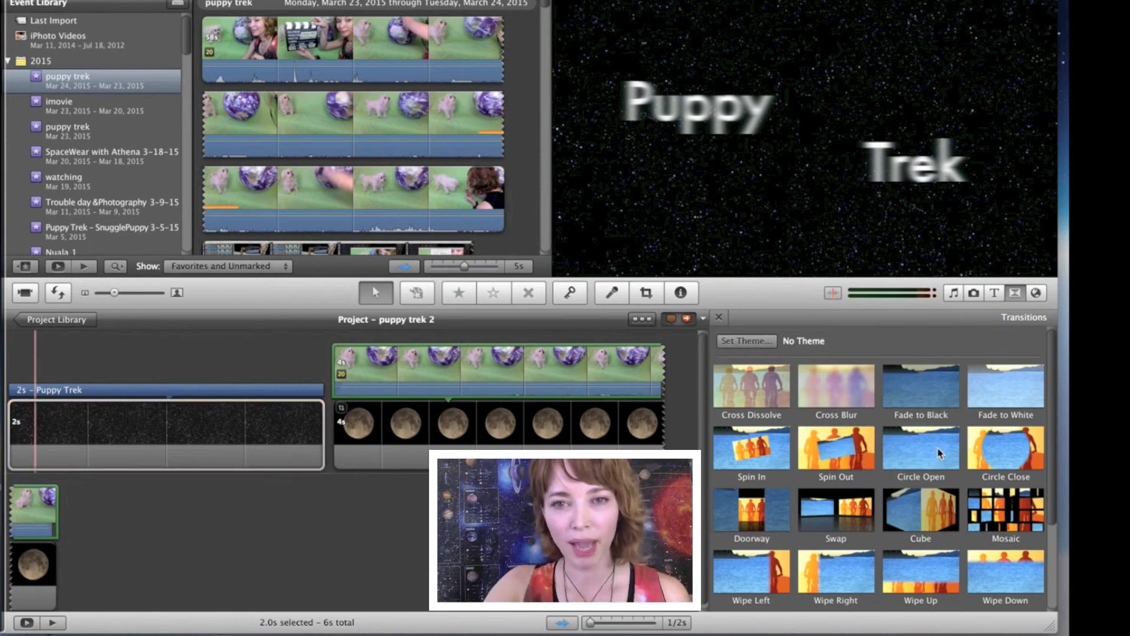
left_click_drag(937, 451, 12, 373)
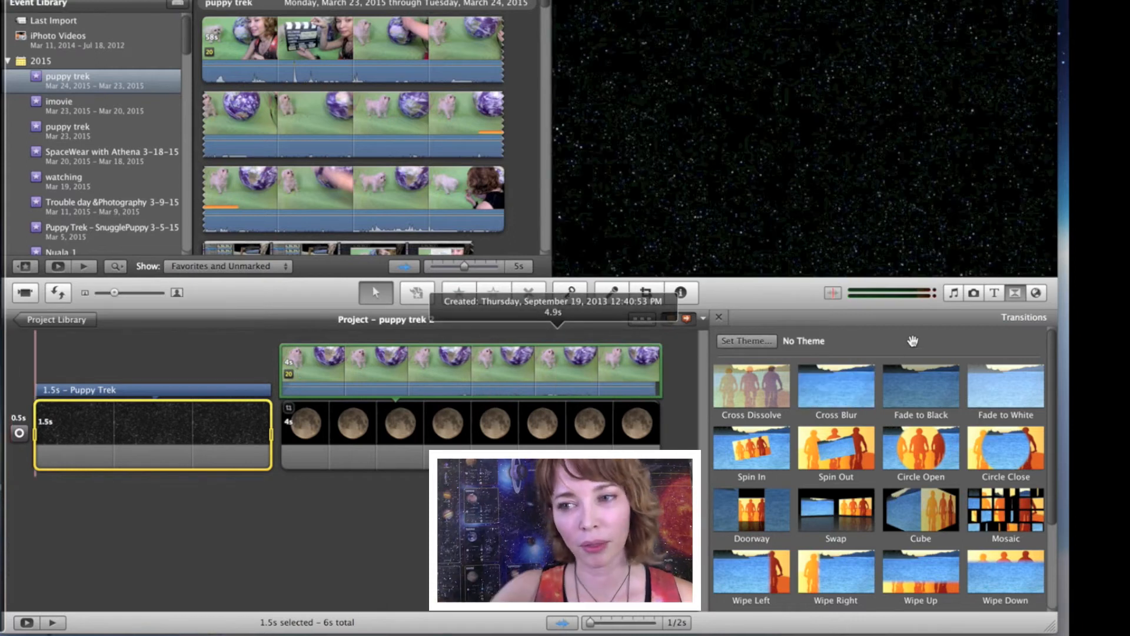
Step: Add the sound effect Suspense Accents 07 from the Textures sounds to the project, beginning under the Puppy Trek title clip
left_click(954, 294)
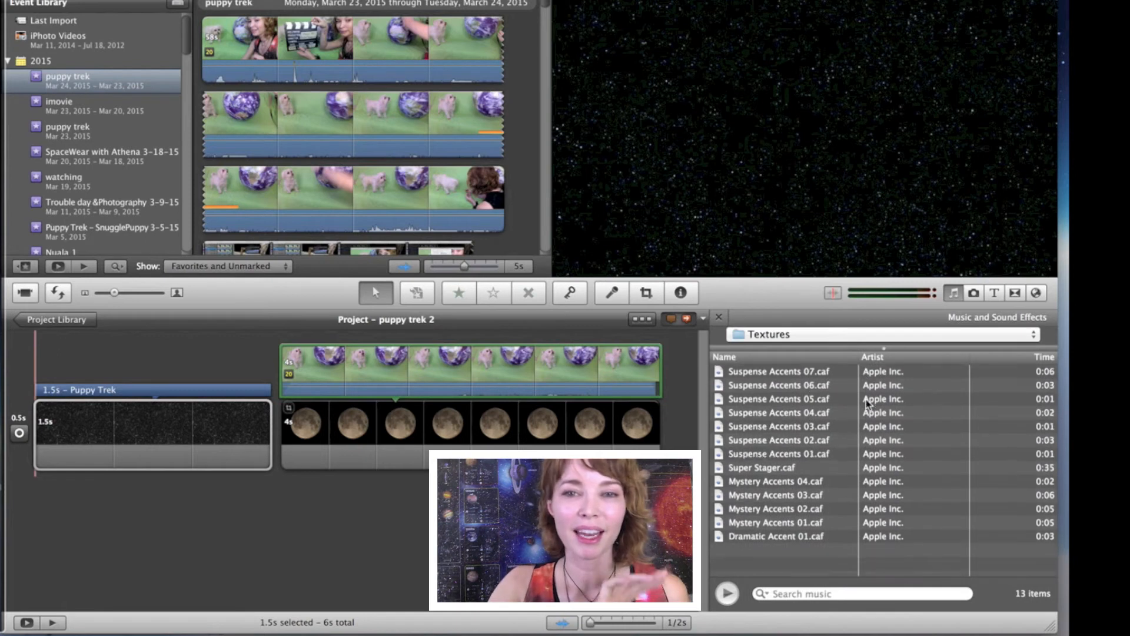
left_click(848, 375)
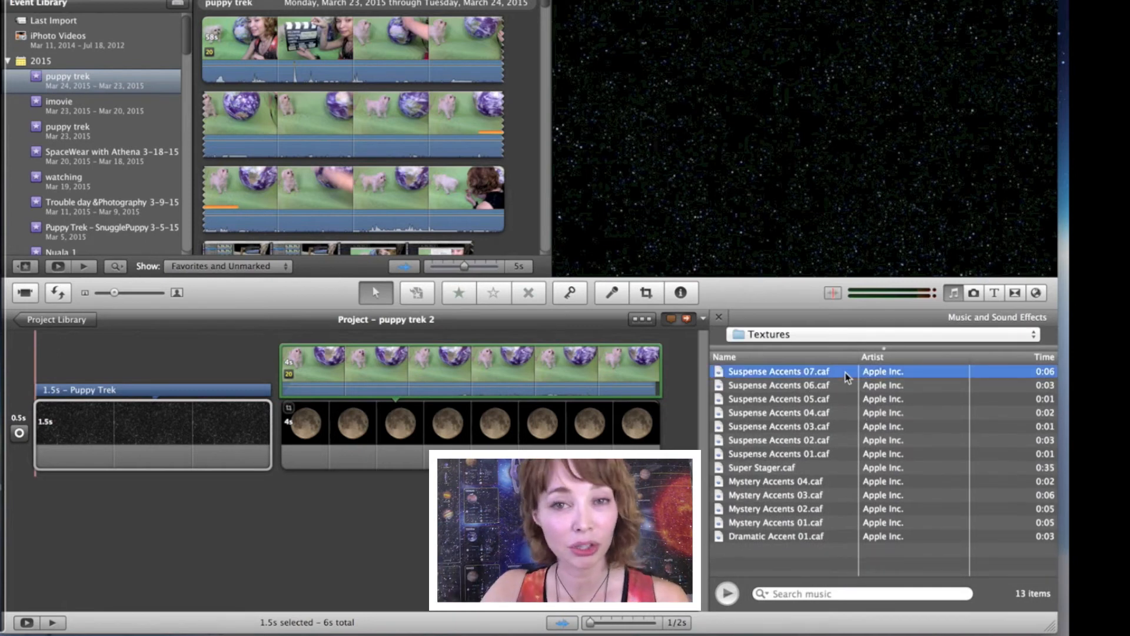
left_click_drag(693, 377, 47, 437)
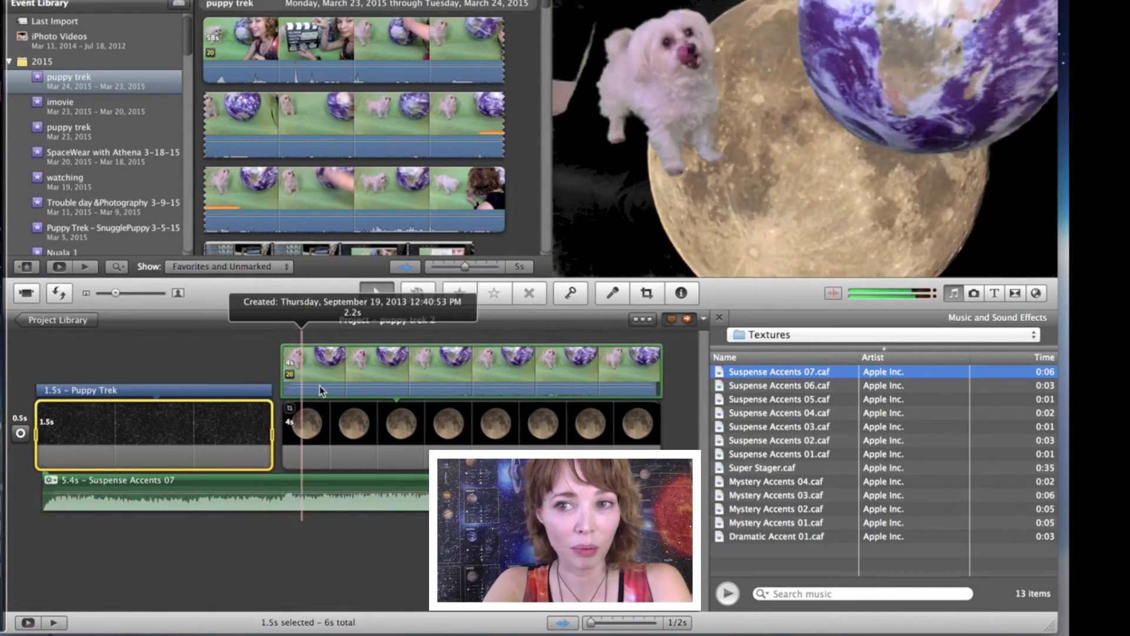
Step: Crop the green-screen puppy clip to a smaller frame that holds the puppy and most of the Earth globe
left_click(304, 374)
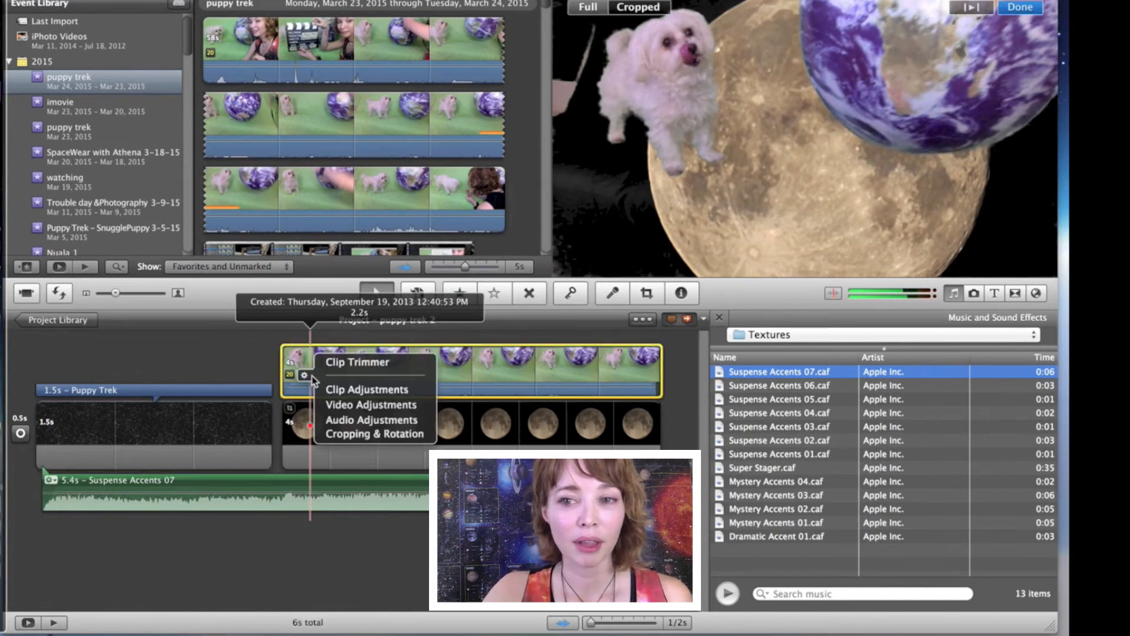
left_click(340, 435)
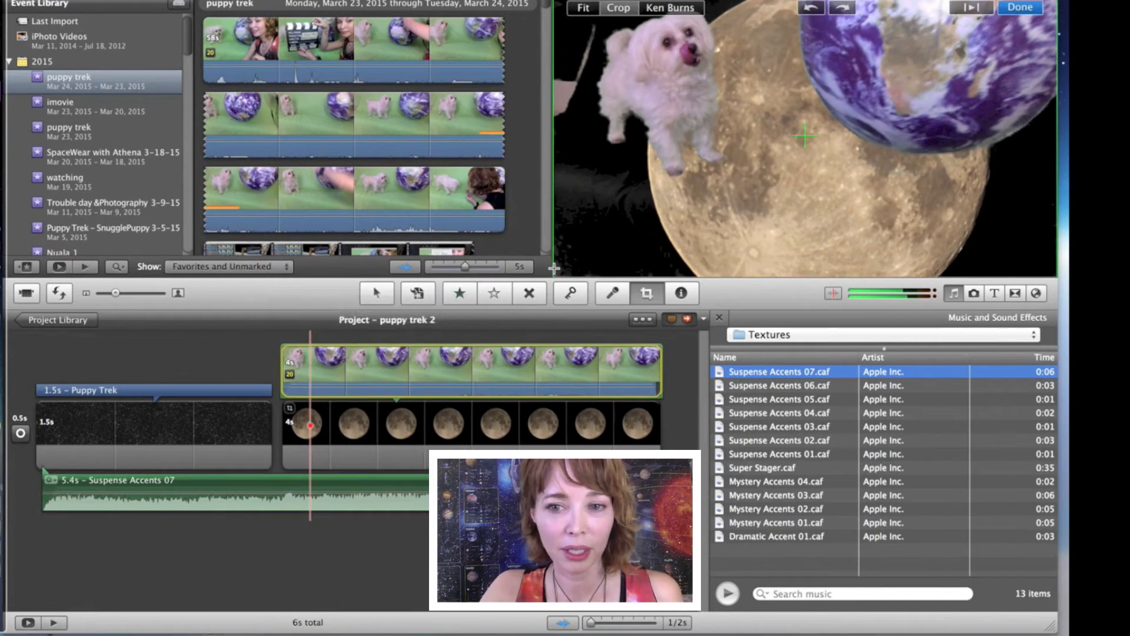
left_click_drag(594, 249, 689, 201)
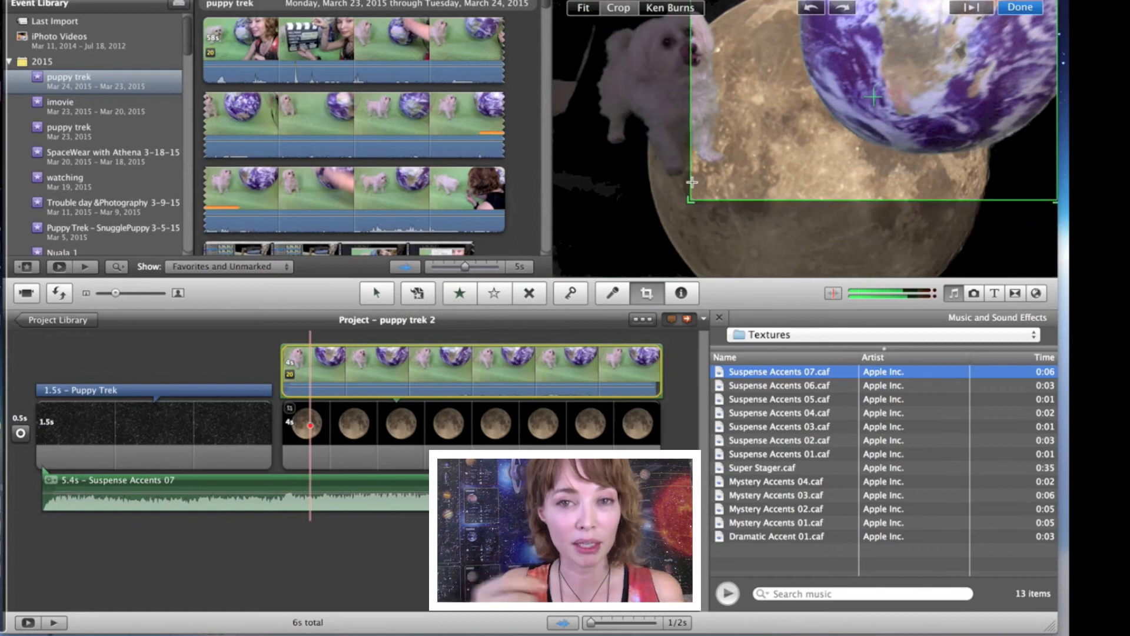
left_click_drag(772, 166, 698, 160)
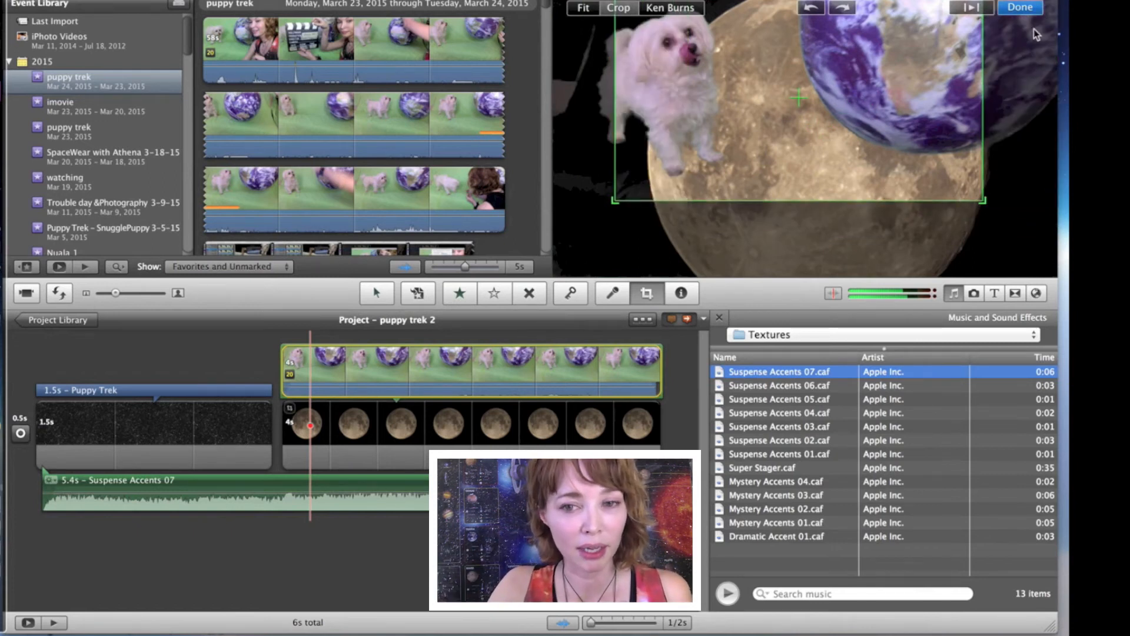
left_click(1021, 7)
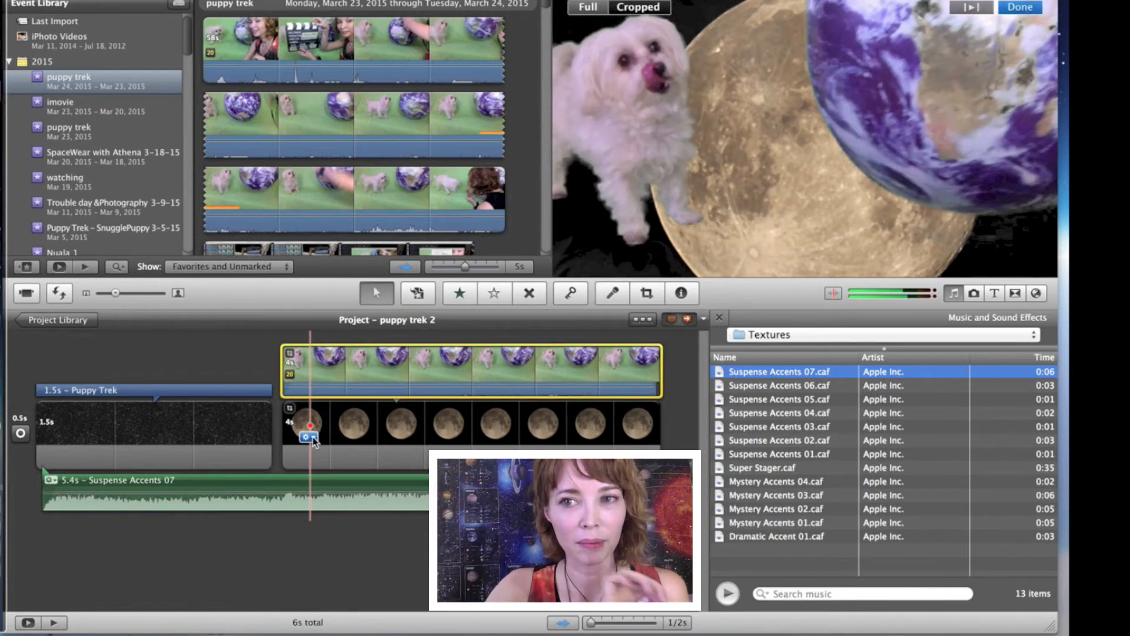
Step: Allow black around the moon photo and crop it to its upper-right quarter, cutting across the moon, instead of using Ken Burns
left_click(309, 437)
left_click(344, 485)
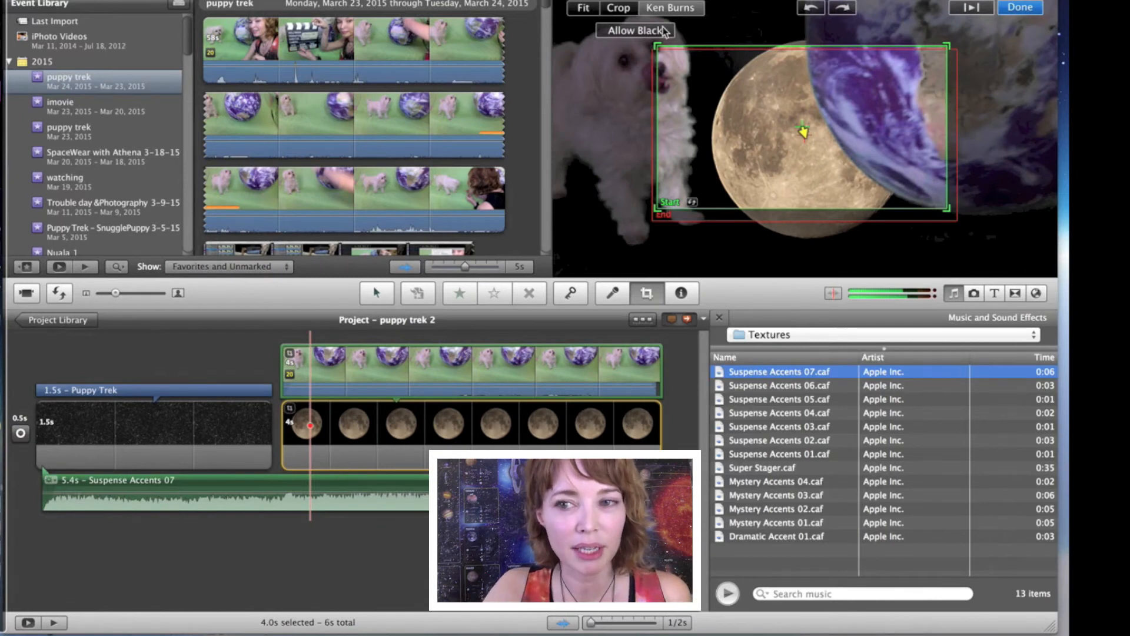
left_click(635, 30)
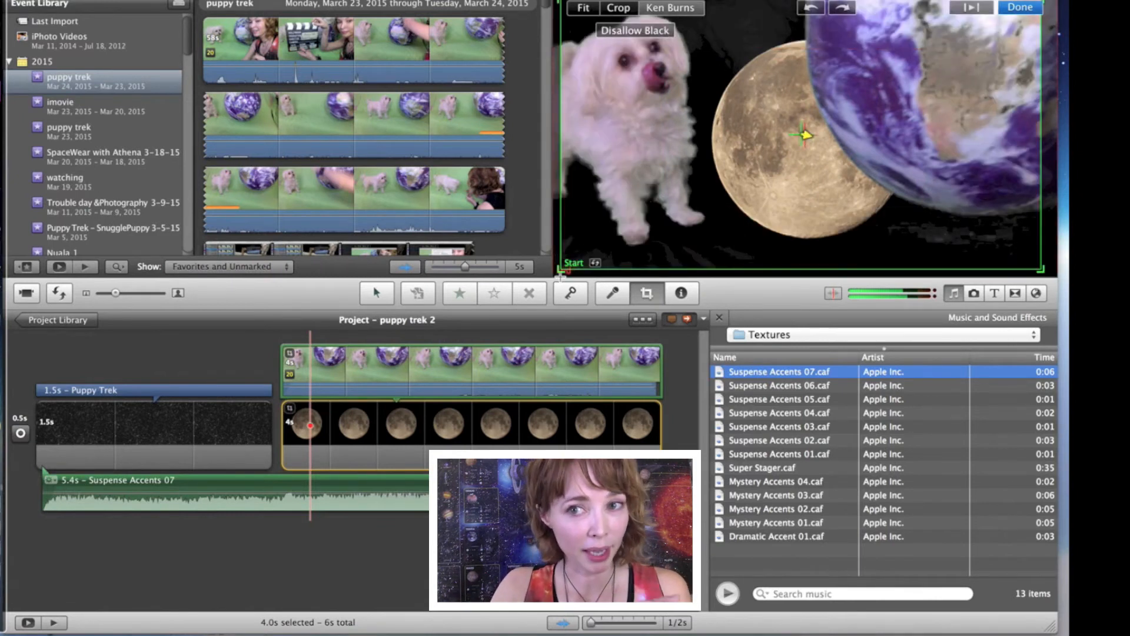
left_click(626, 9)
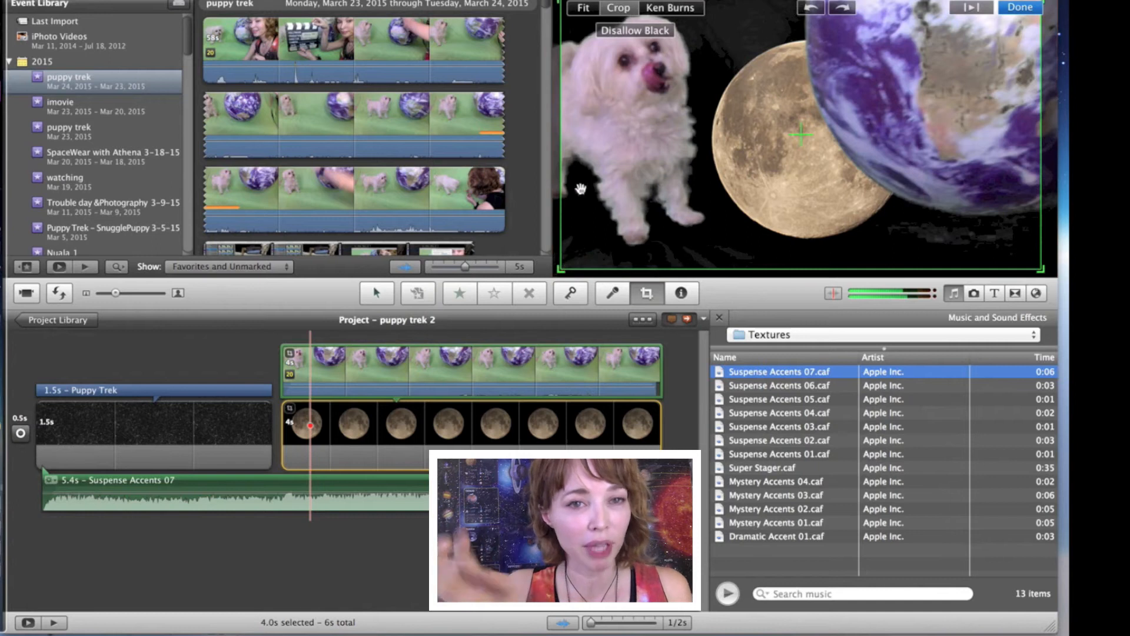
left_click_drag(562, 268, 827, 132)
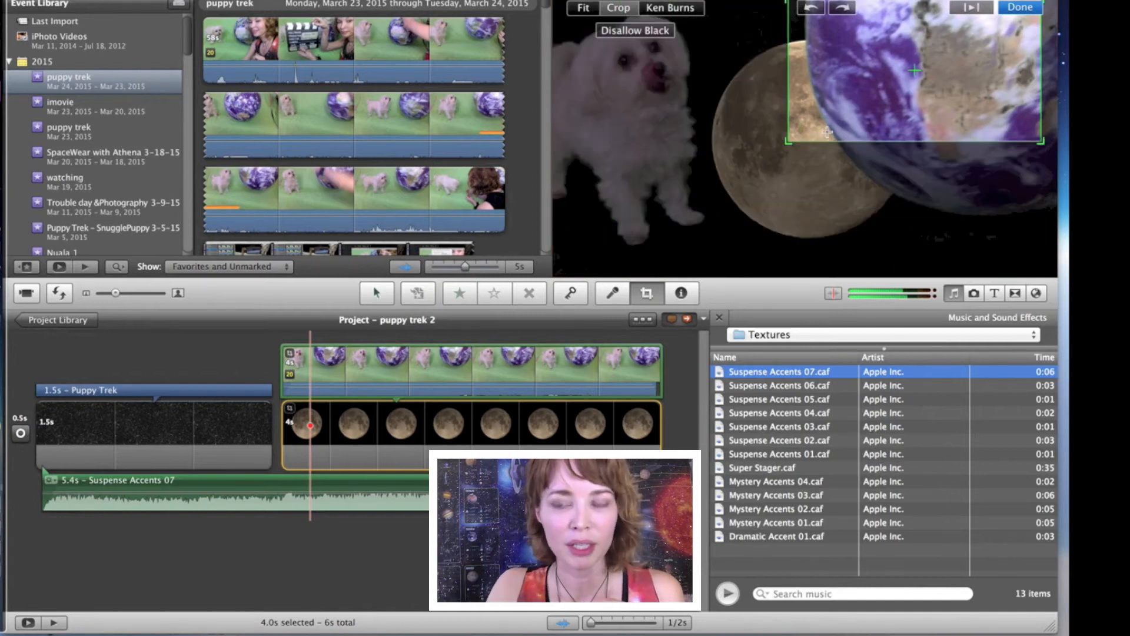
left_click(1021, 7)
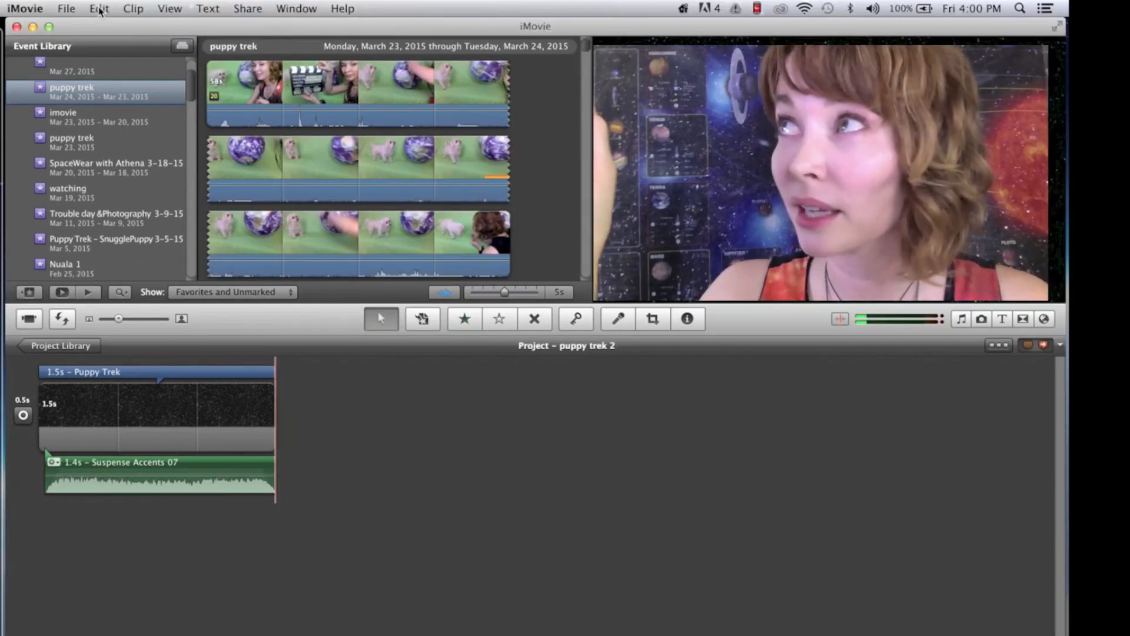
Step: Undo the deletion of the moon and puppy clips from the project
left_click(99, 9)
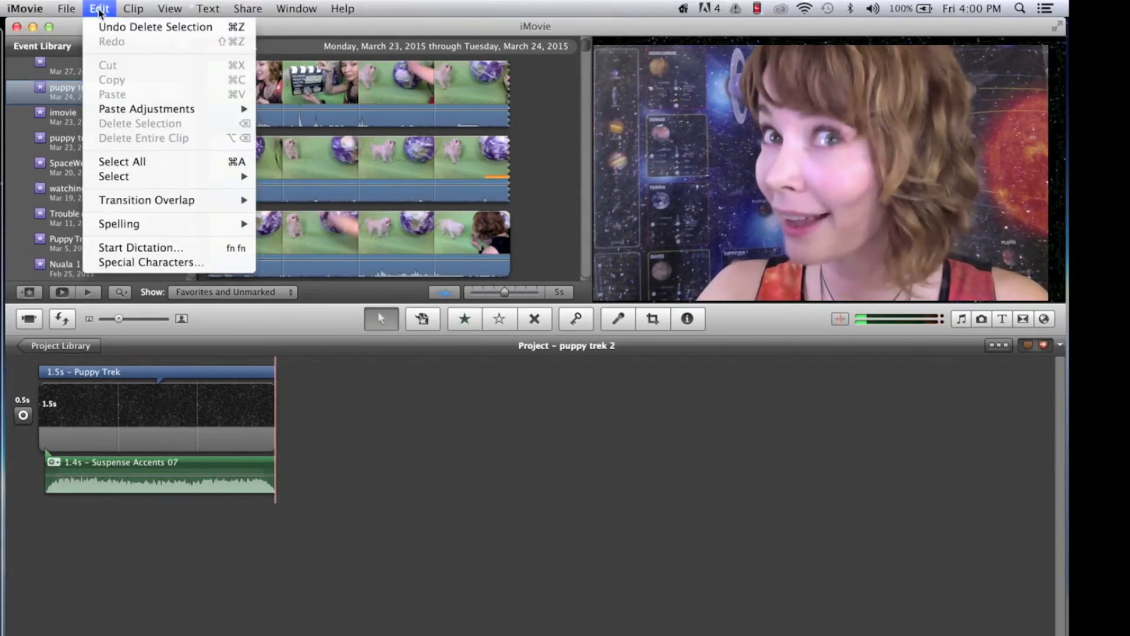
left_click(105, 27)
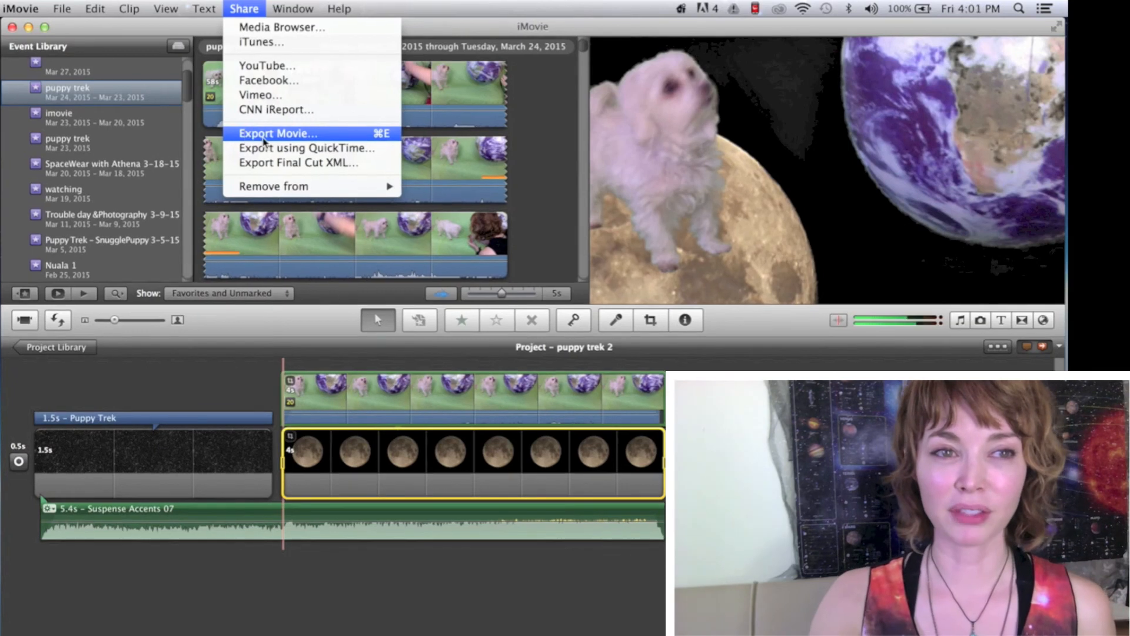
Step: Play back the puppy-over-moon section of the project from near its beginning
left_click(62, 8)
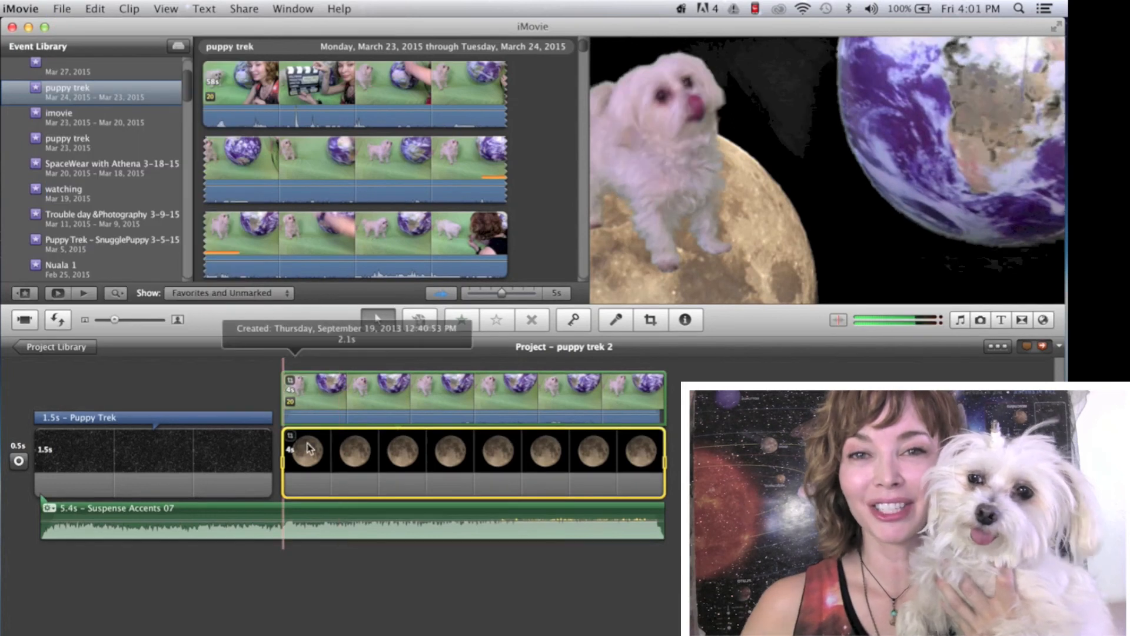
key("space")
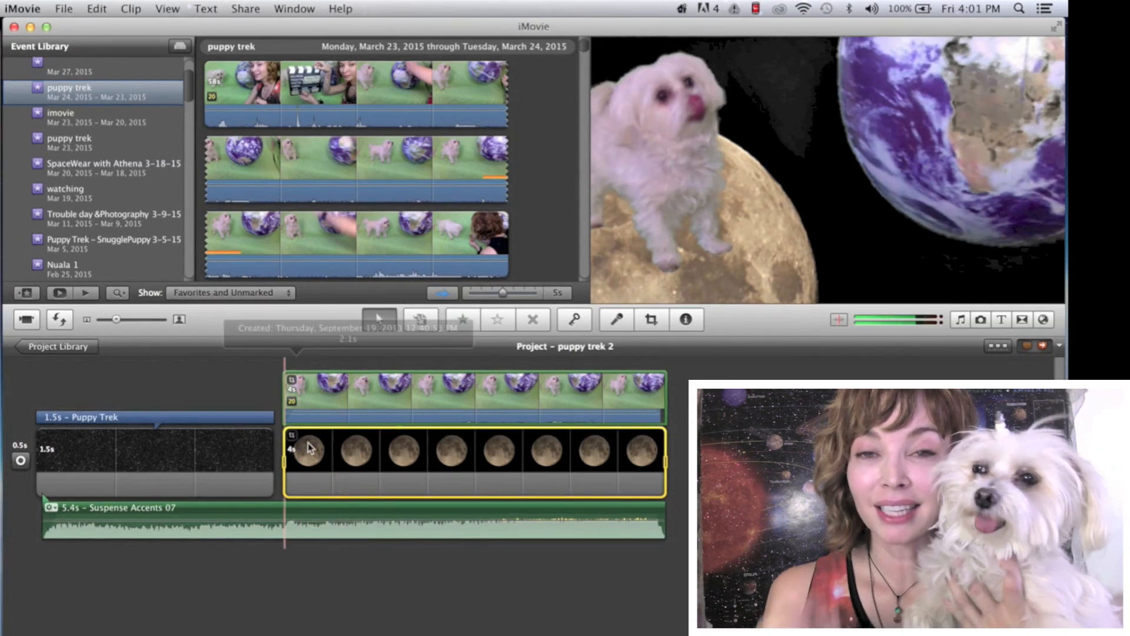
mouse_move(309, 443)
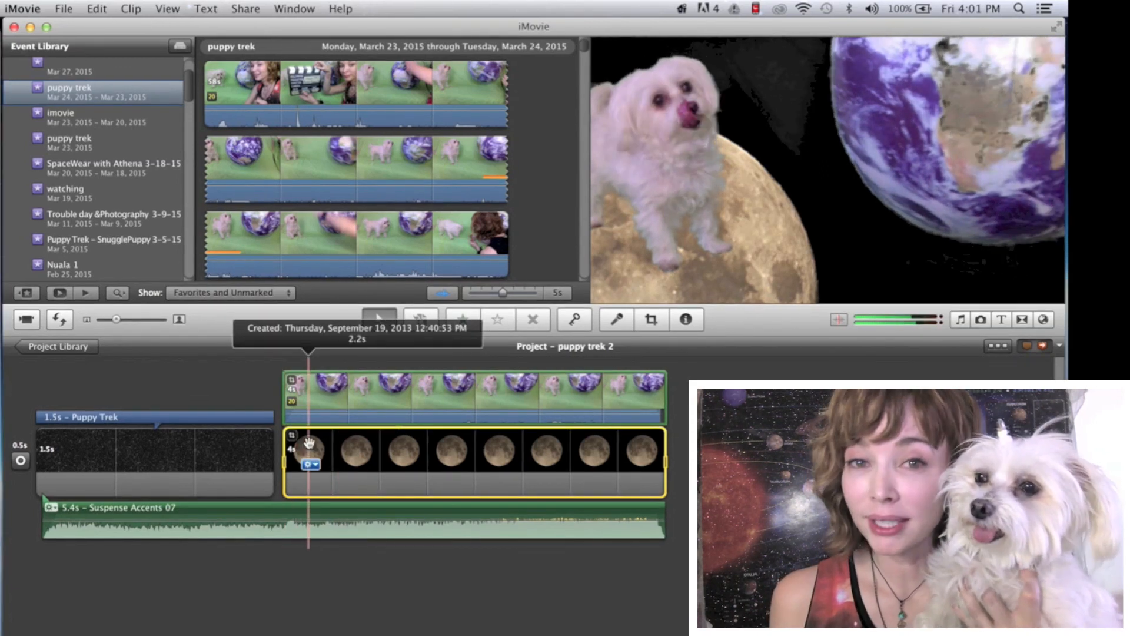
key("space")
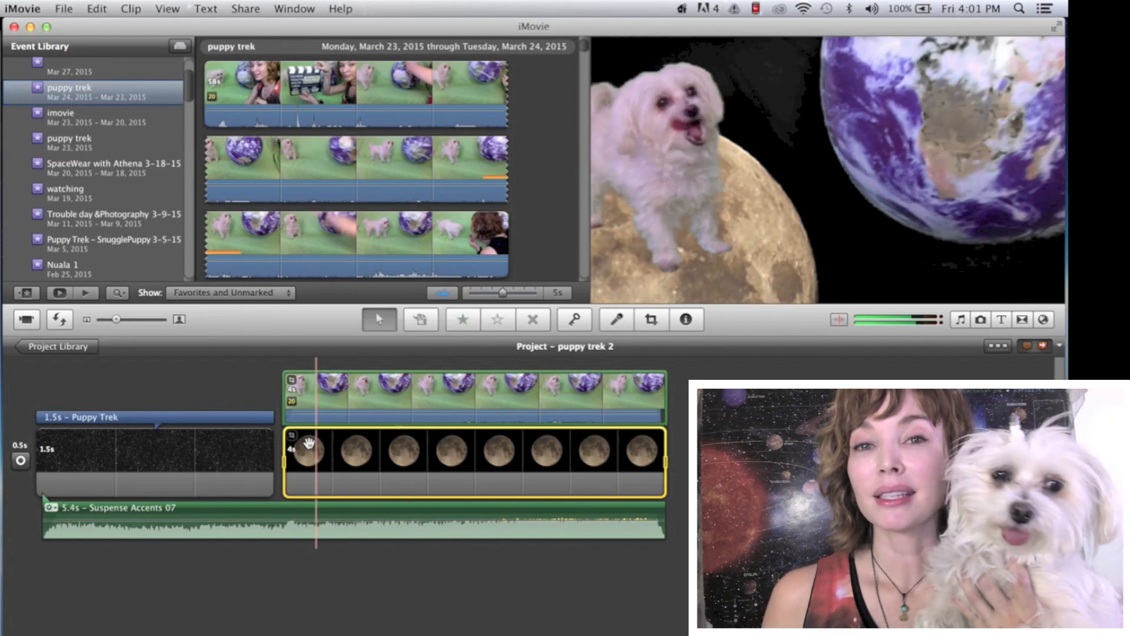